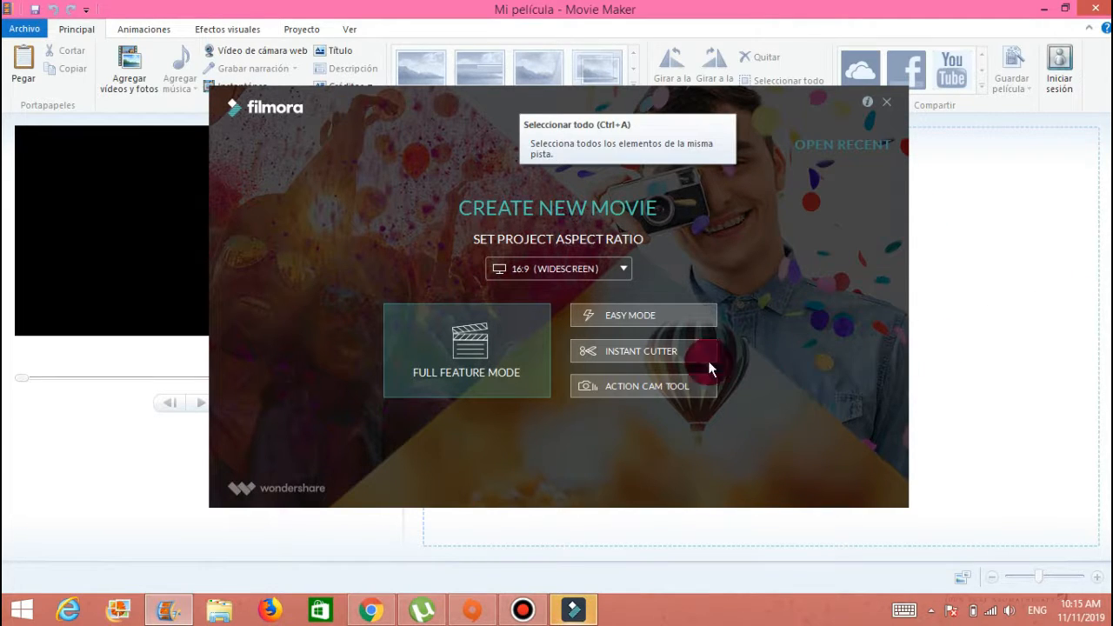
Close the Filmora start window and add the video 20190606_144411 from the Vídeos folder to the movie.
left_click(886, 100)
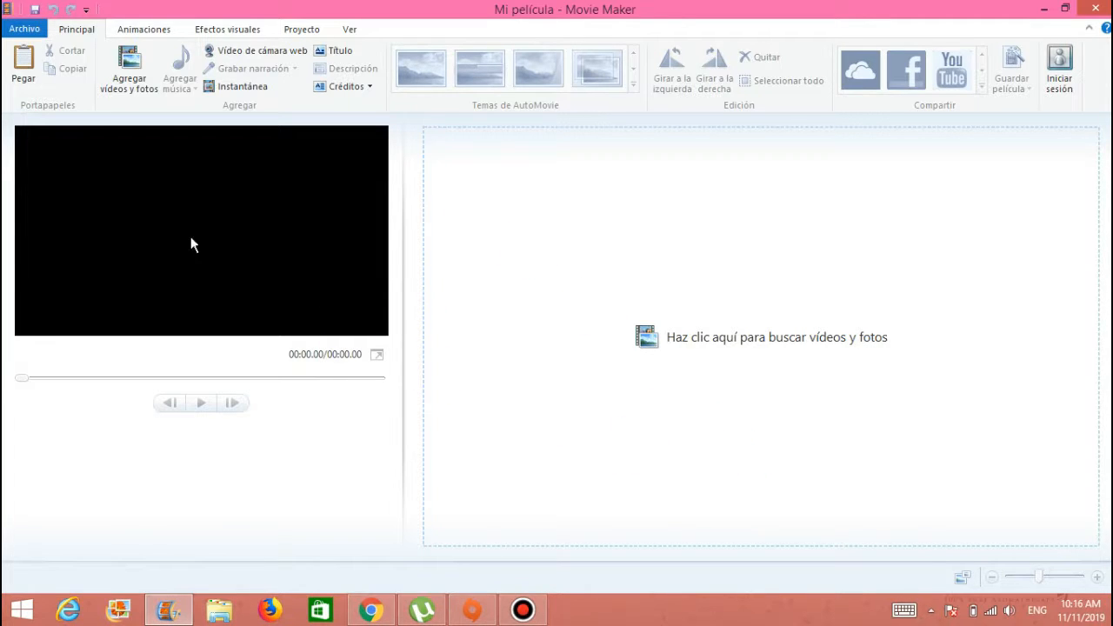
left_click(130, 61)
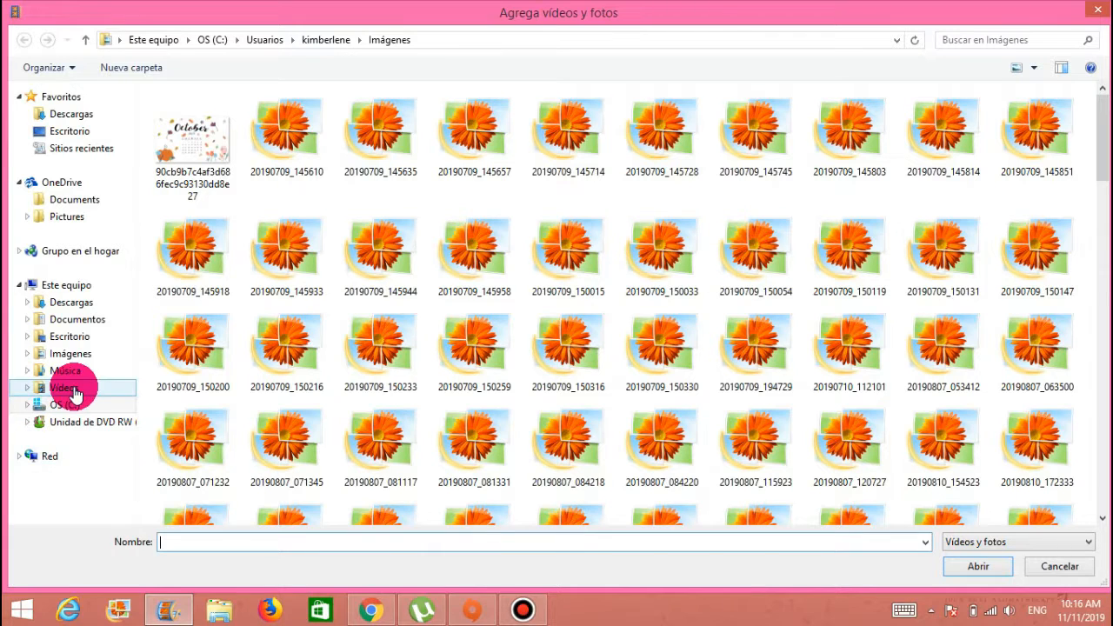
left_click(71, 388)
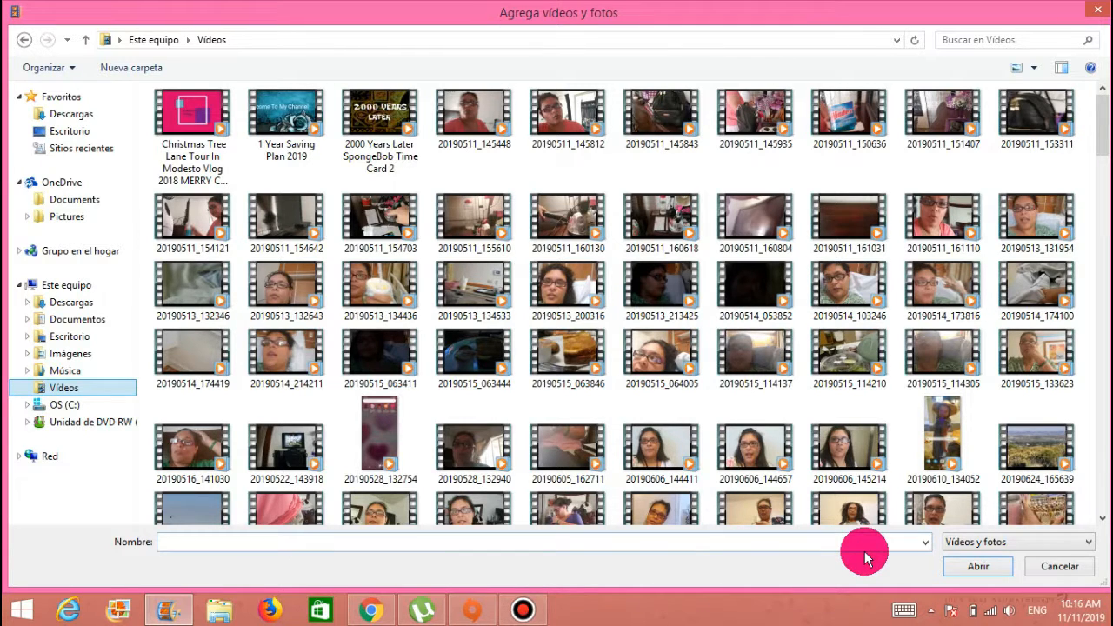
left_click(675, 451)
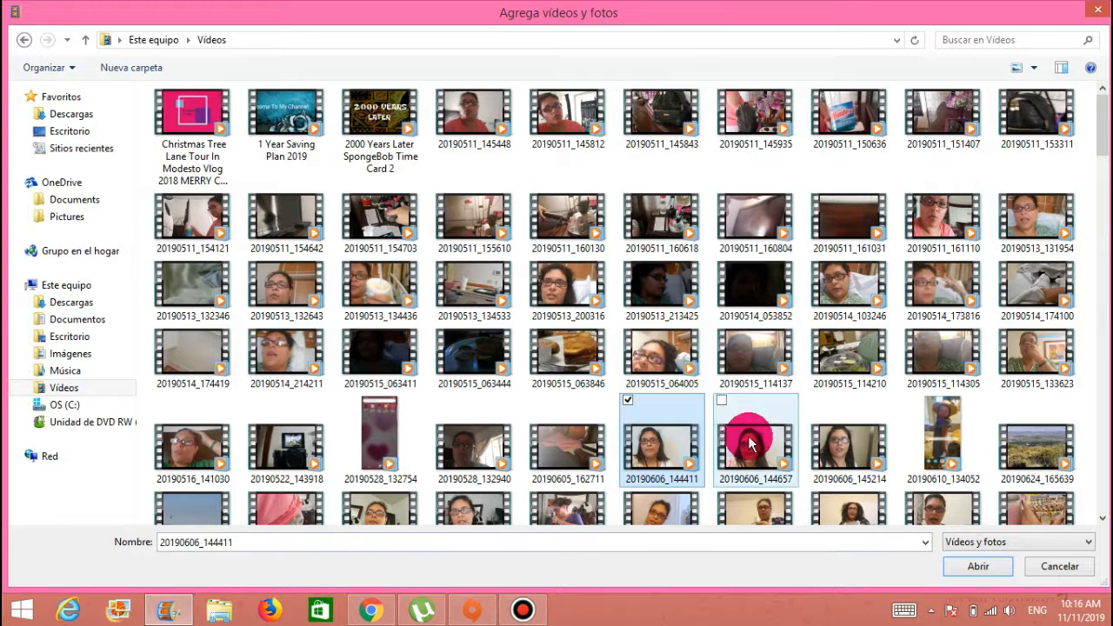
left_click(982, 570)
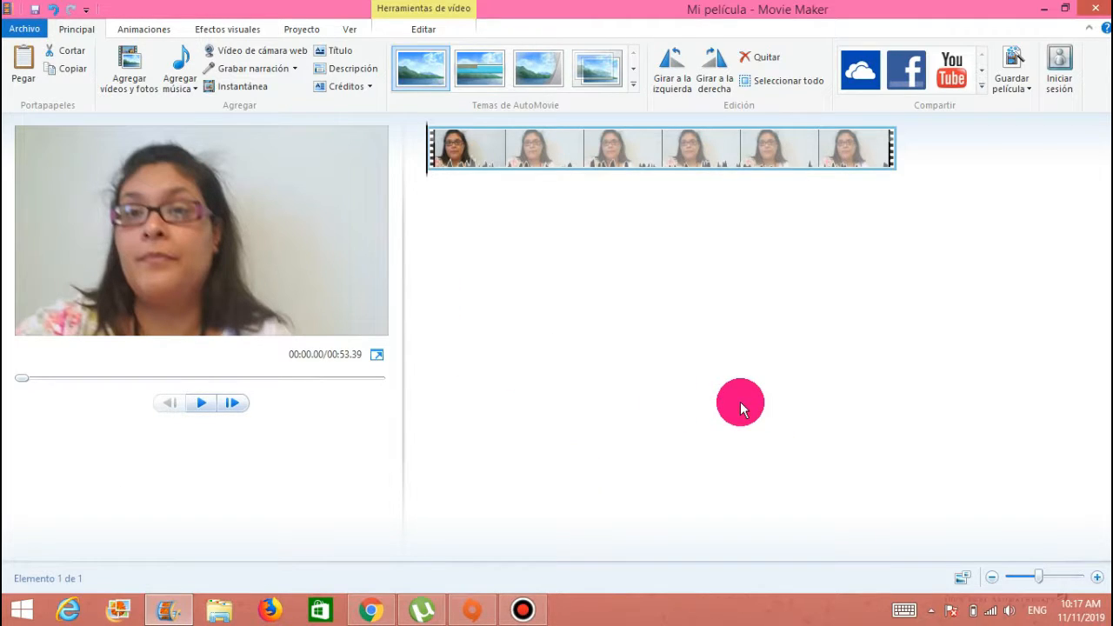
Preview the opening seconds of the added clip and return the playhead to the beginning of the timeline.
left_click(202, 410)
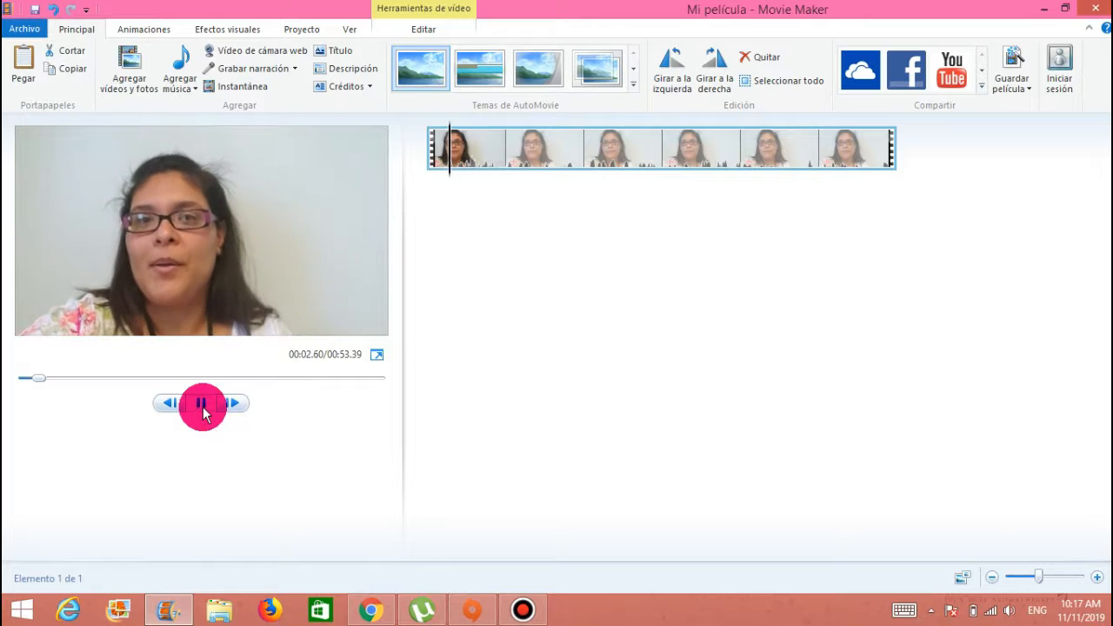
left_click(202, 409)
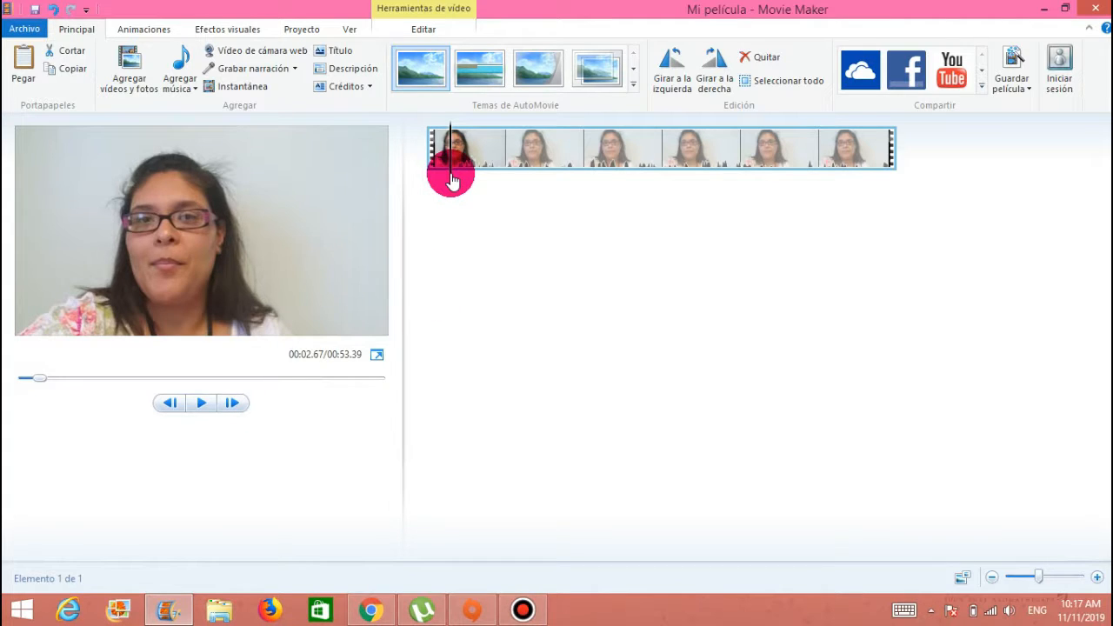
left_click_drag(450, 175, 415, 166)
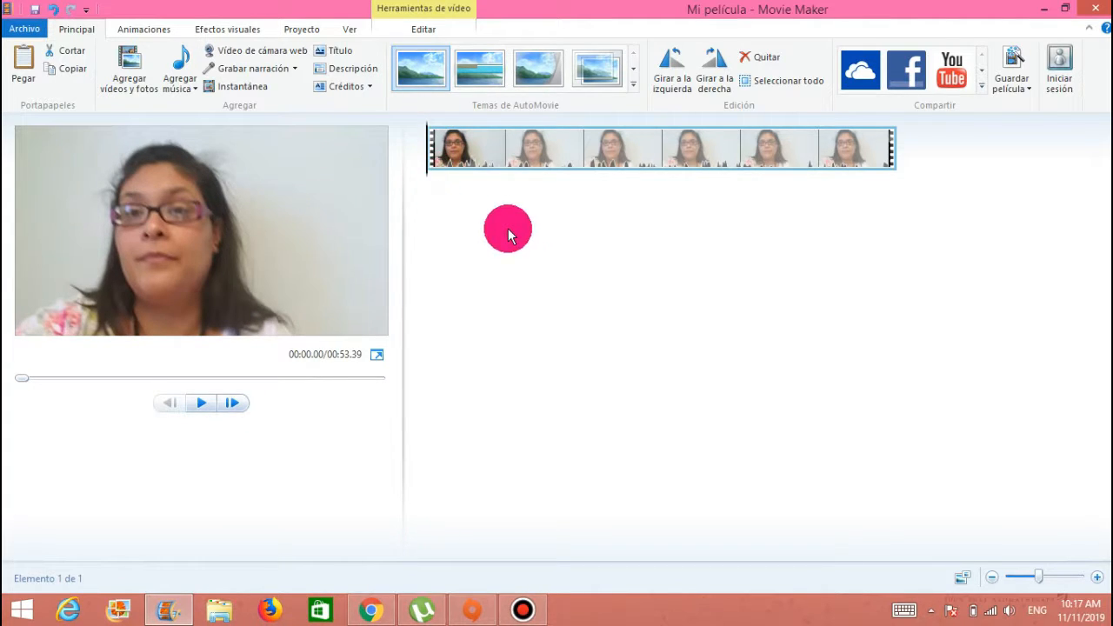
Search the Vídeos folder for "intro", add the "new intro" video, and place it before the talking clip.
left_click(127, 74)
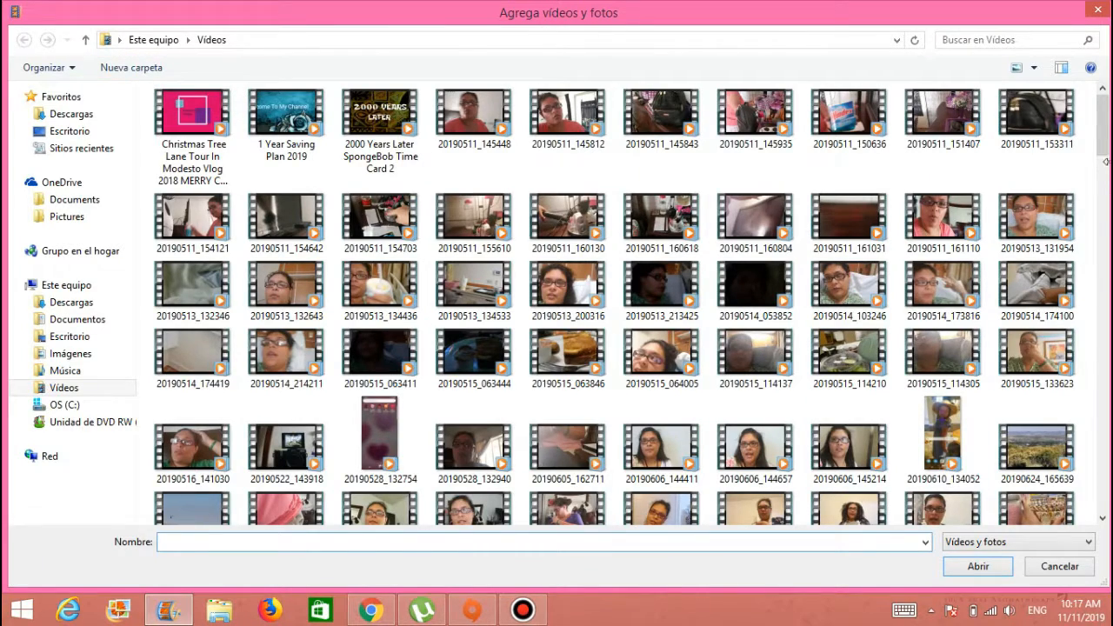
scroll(1106, 148, "down", 5)
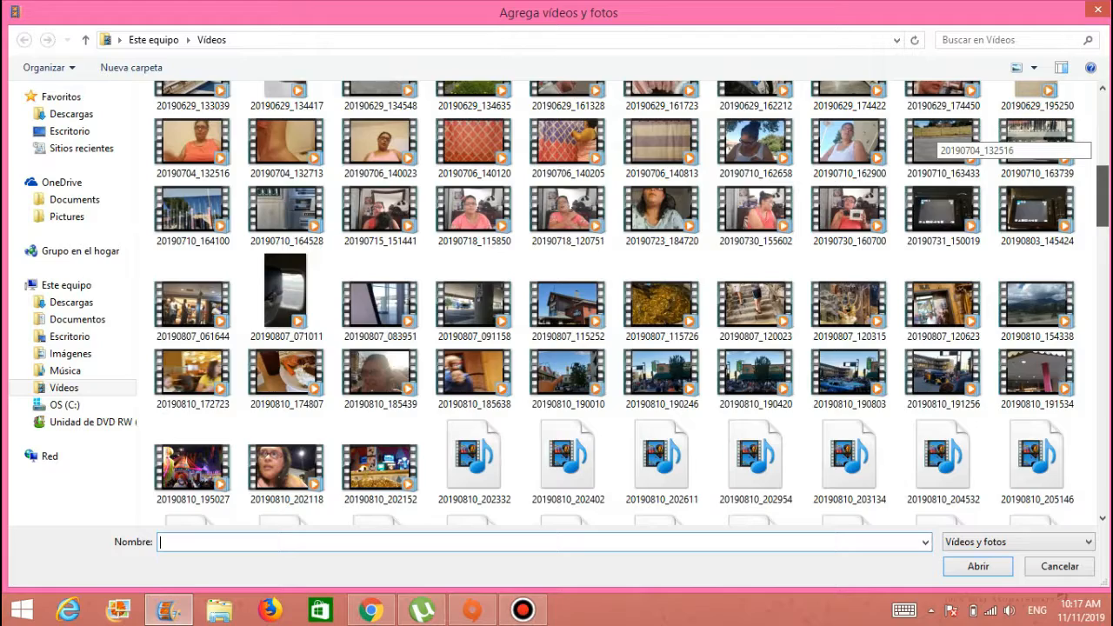
left_click_drag(1101, 196, 1102, 339)
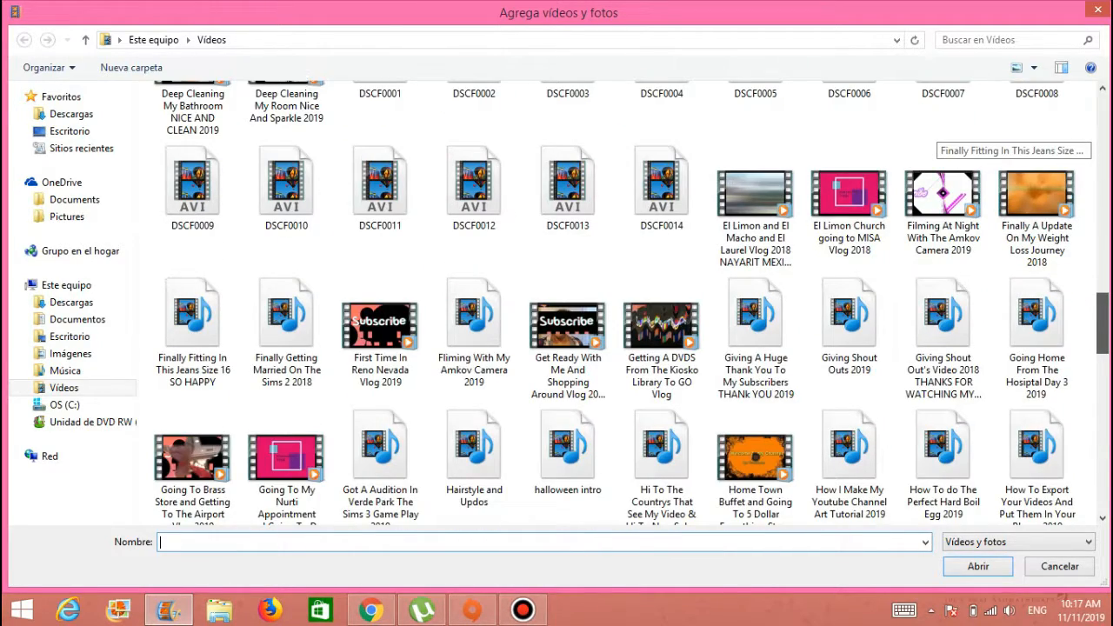
left_click(997, 42)
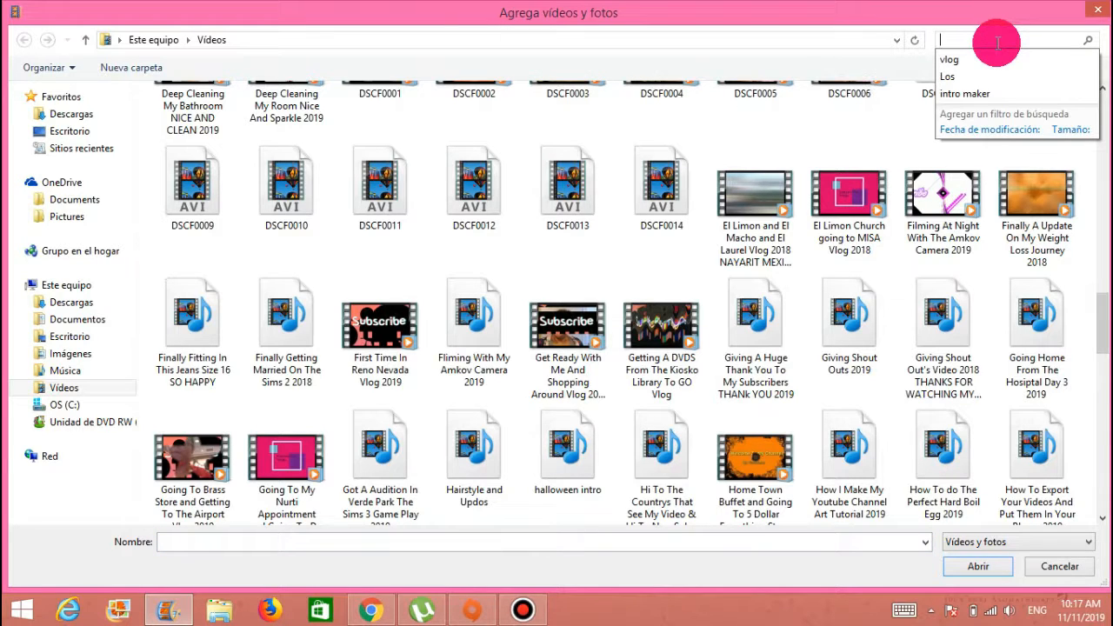
type("intro")
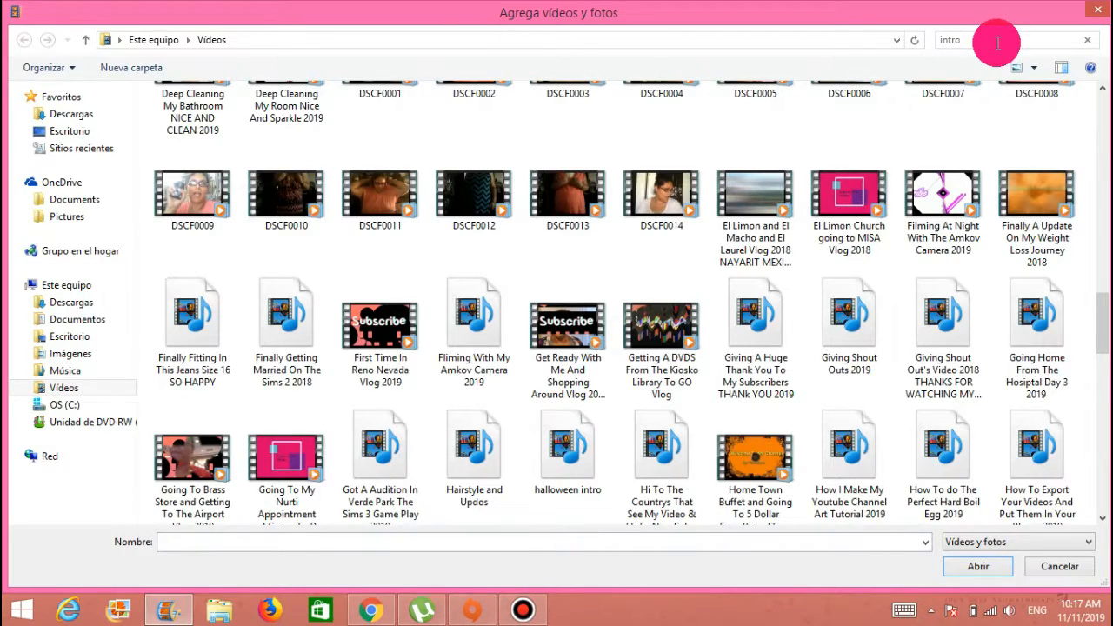
key("Return")
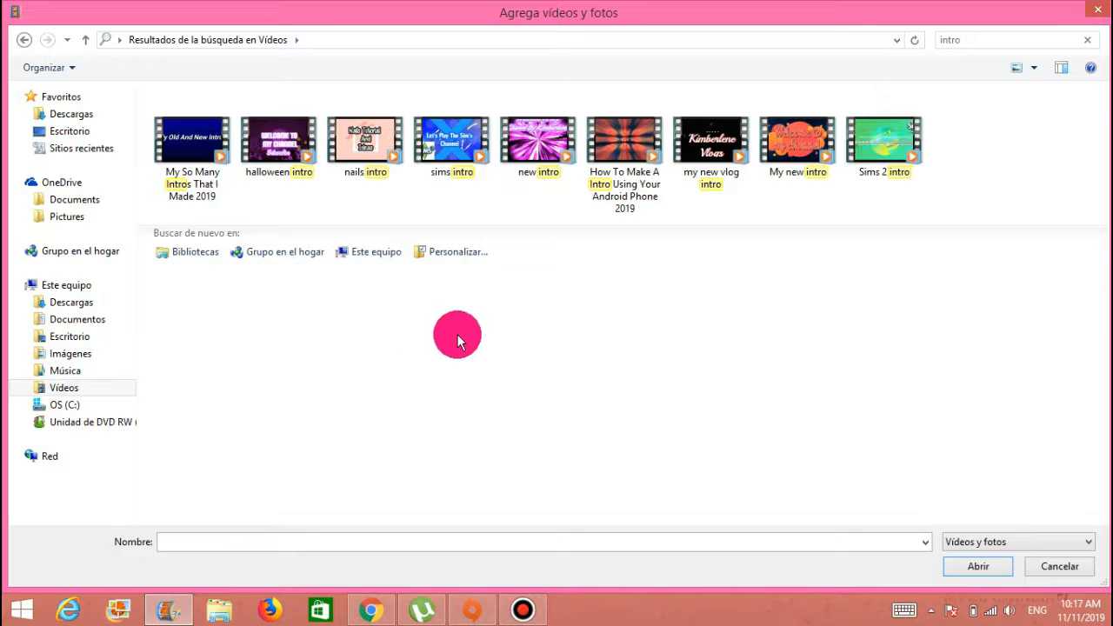
left_click(507, 98)
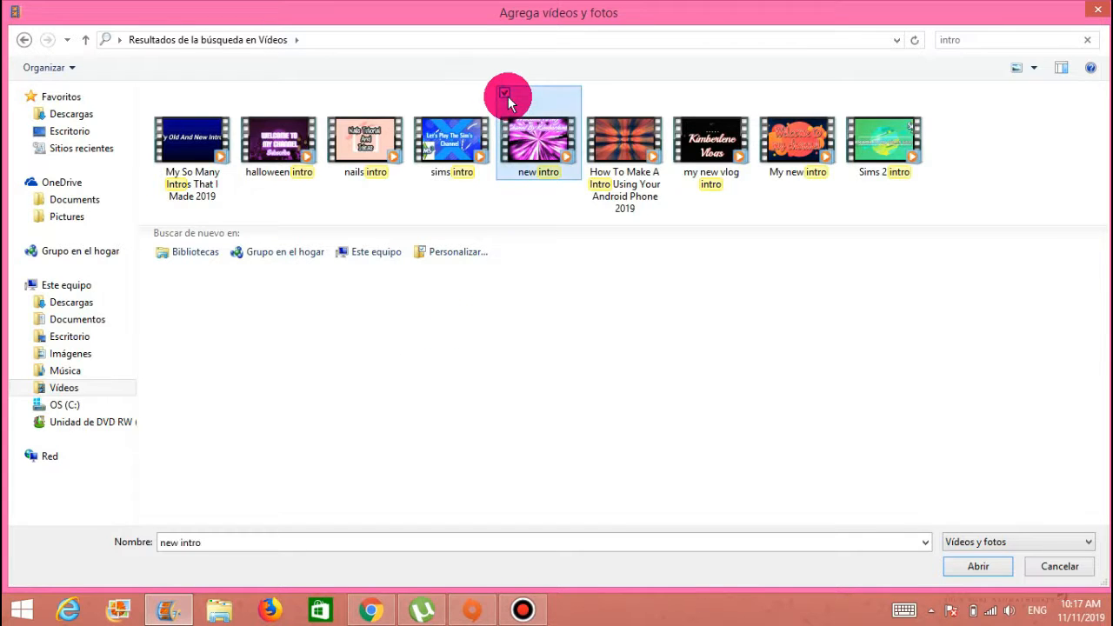
left_click(1008, 575)
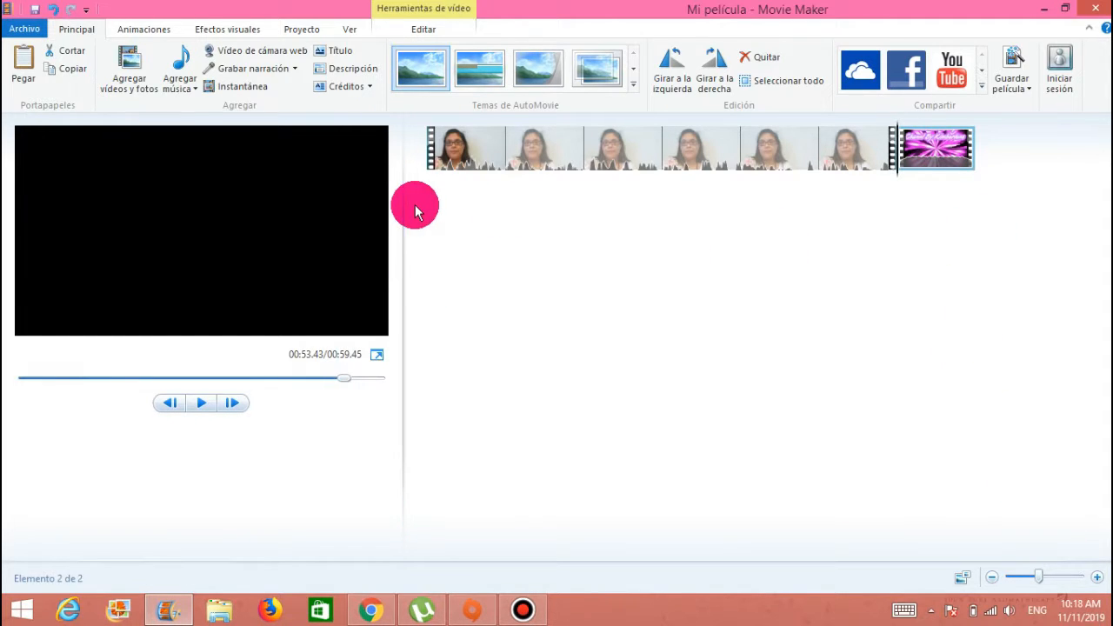
mouse_move(931, 153)
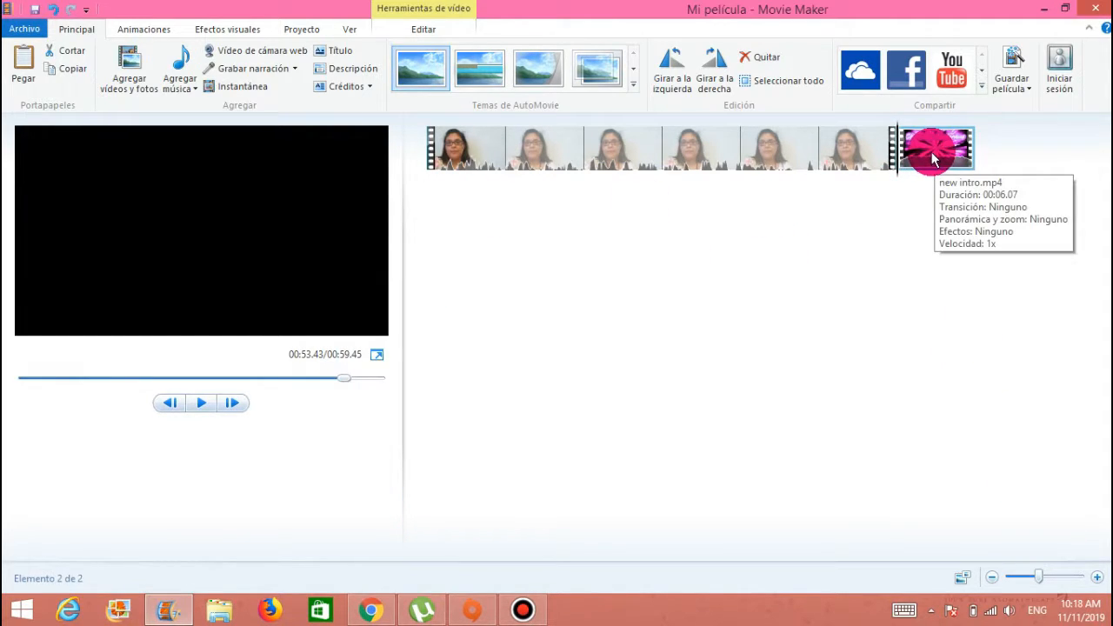
left_click_drag(931, 153, 409, 165)
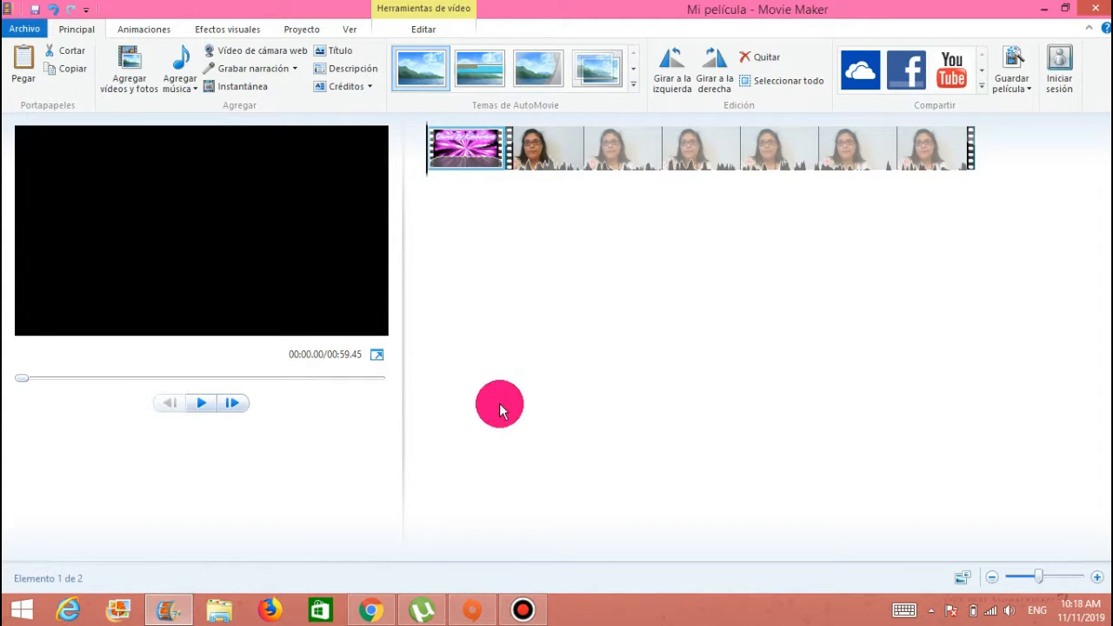
Open the intro clip's editing tools and check its video volume control.
double_click(465, 144)
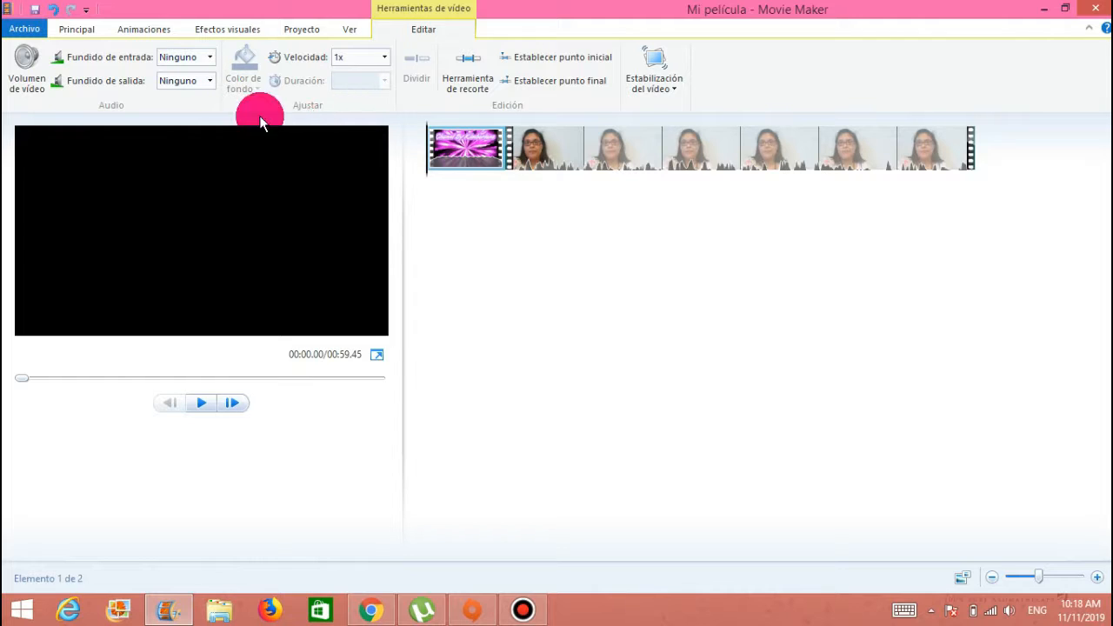
left_click(24, 73)
left_click(61, 111)
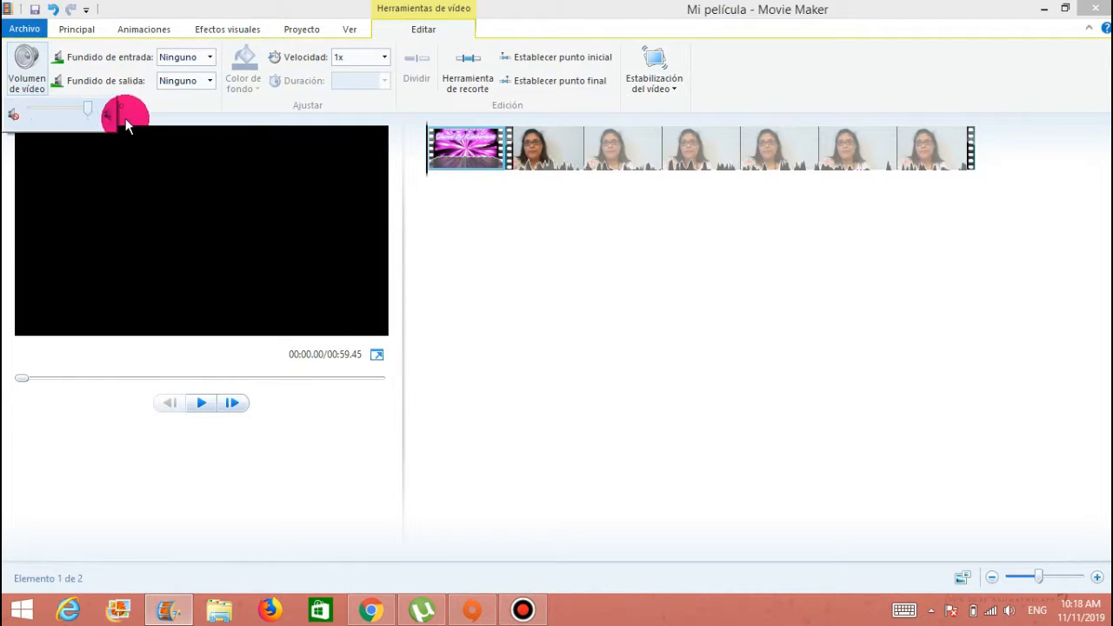
left_click(320, 428)
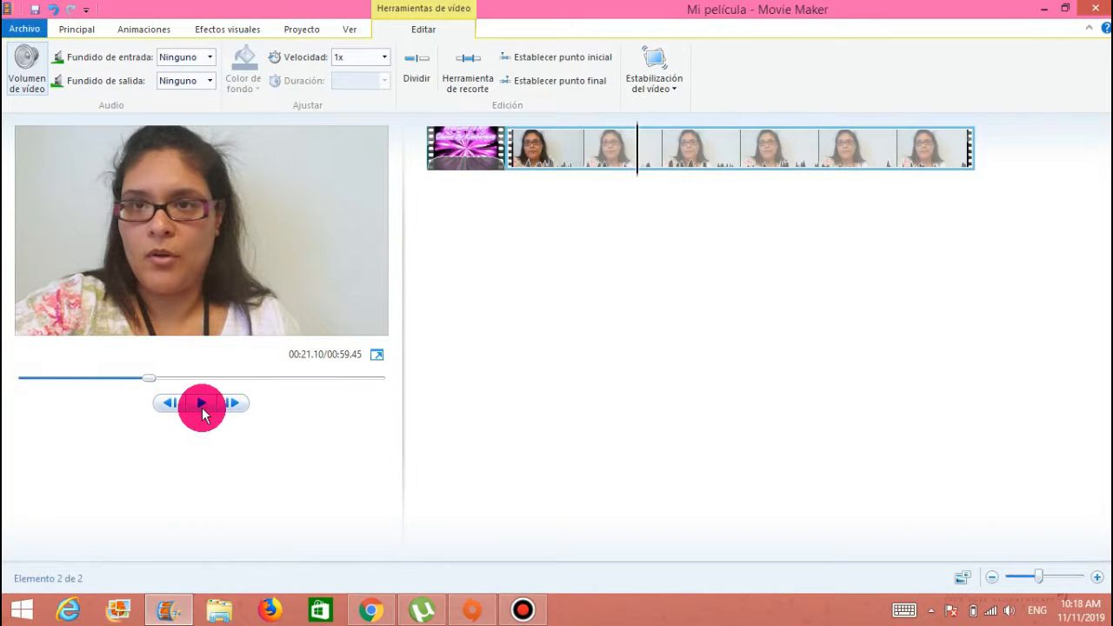
Split the talking clip at about 00:23.90 and 00:30.40 and remove the section between the two cuts.
left_click(665, 149)
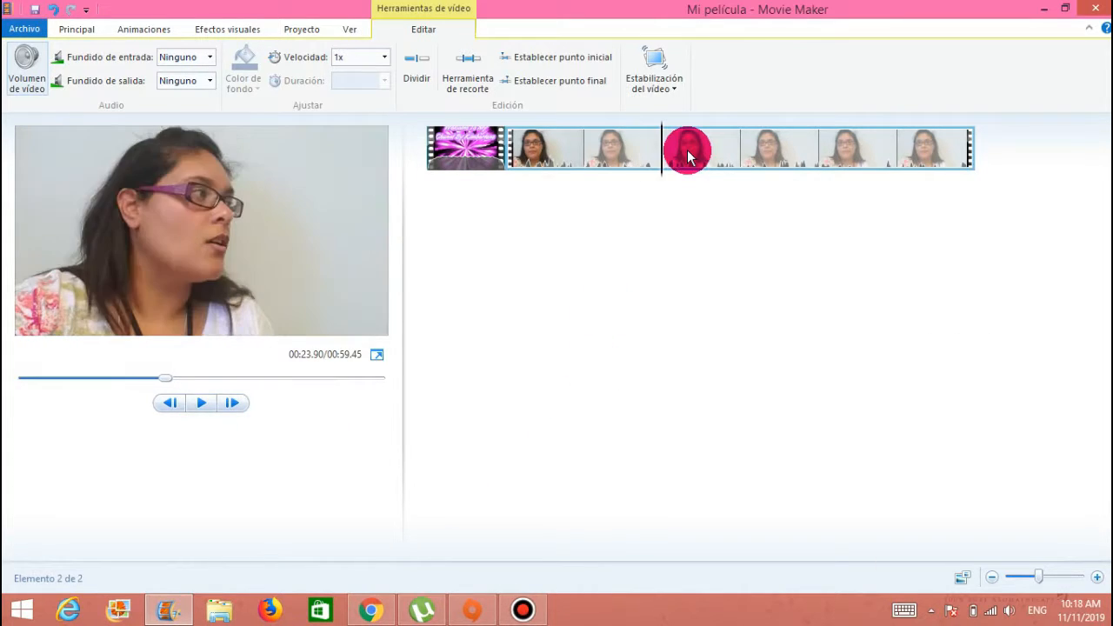
left_click(416, 72)
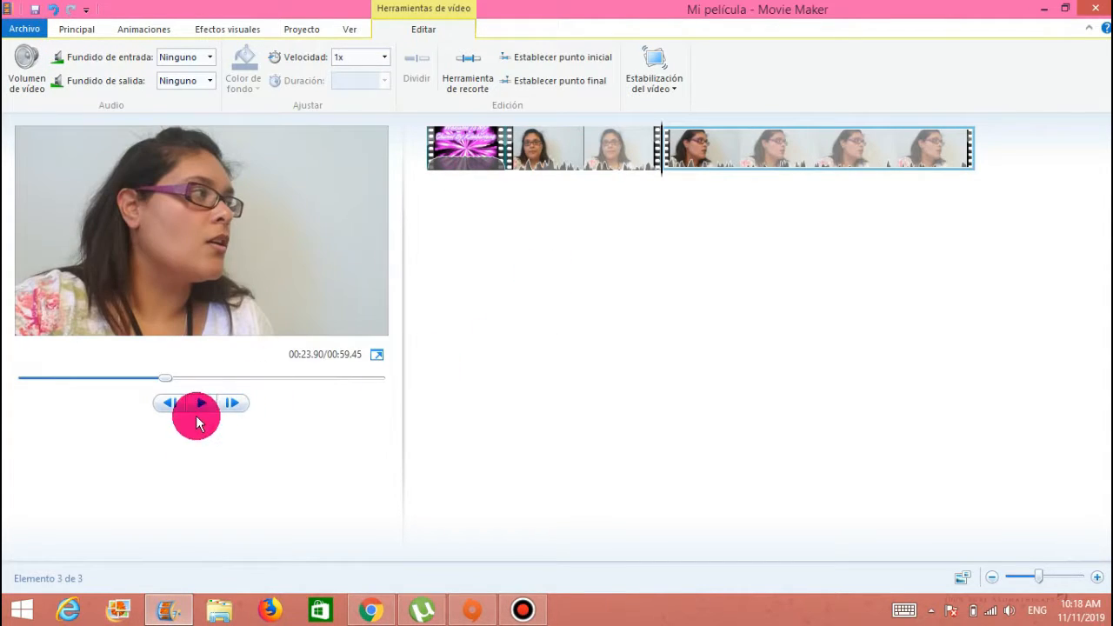
left_click(201, 407)
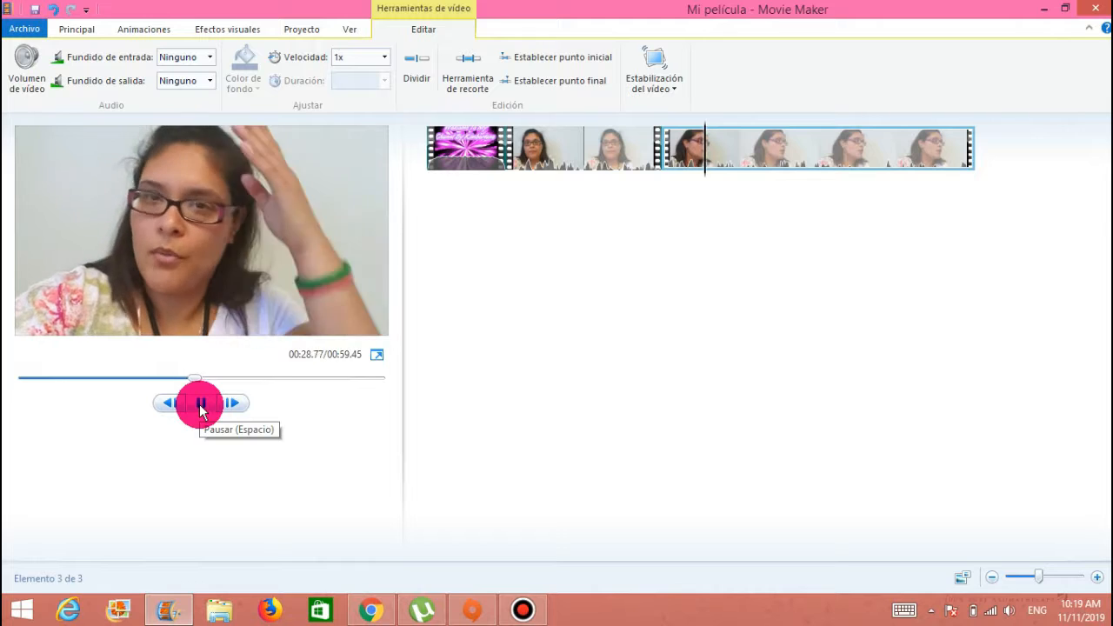
left_click(200, 405)
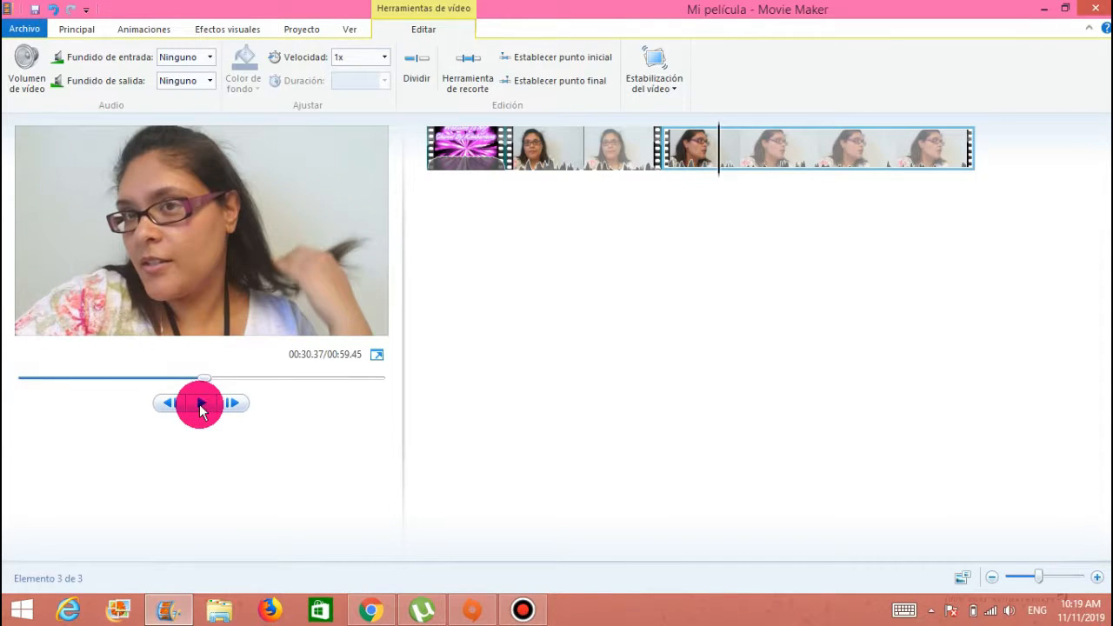
left_click(418, 74)
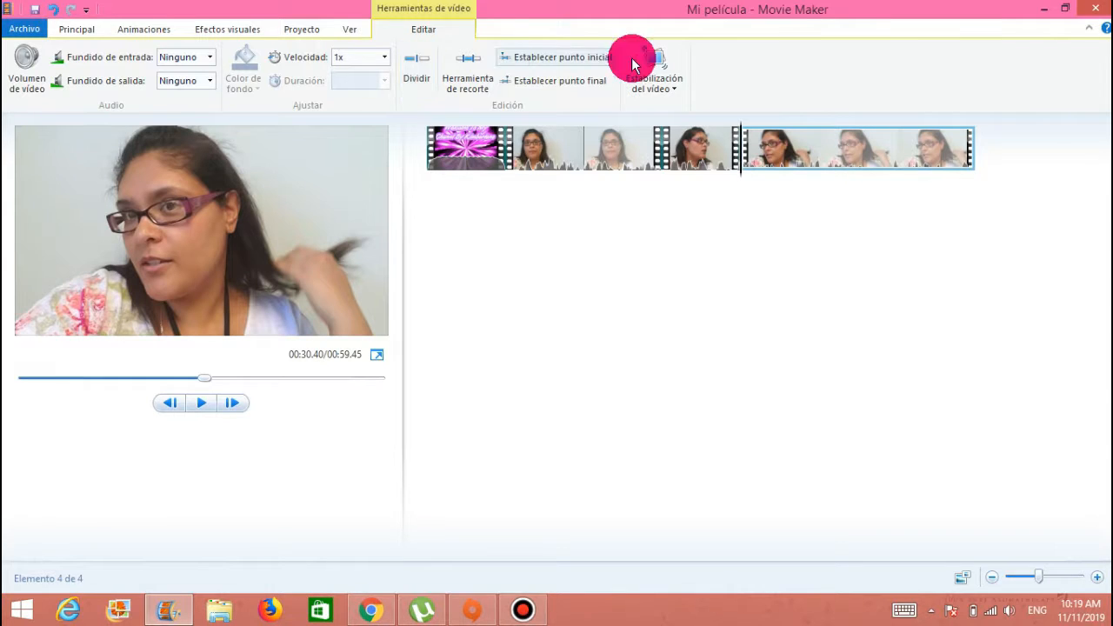
right_click(705, 149)
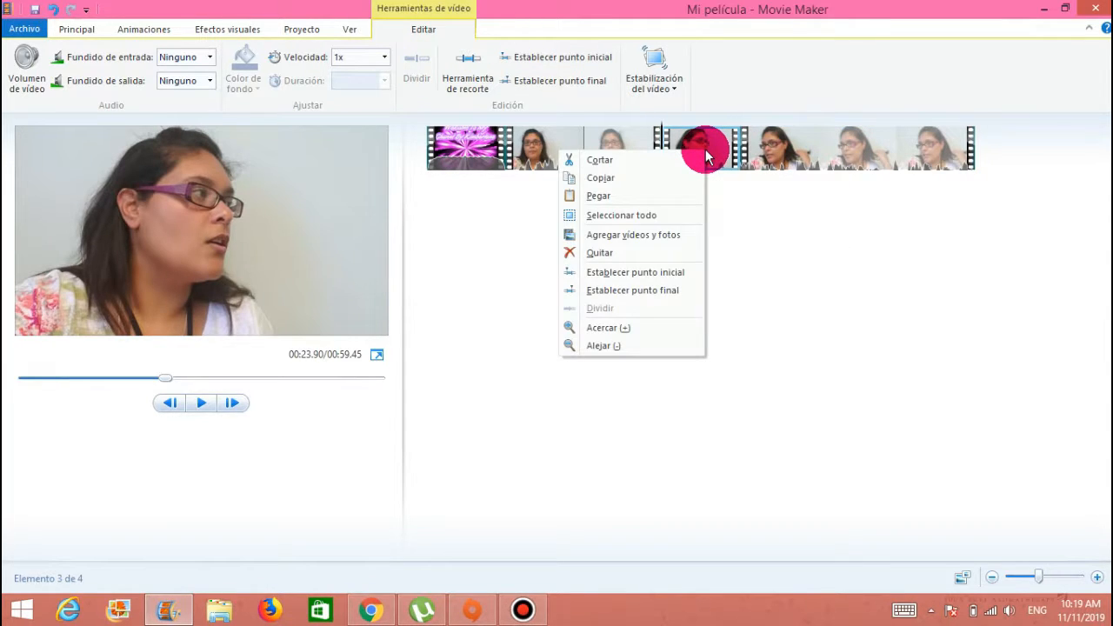
left_click(621, 261)
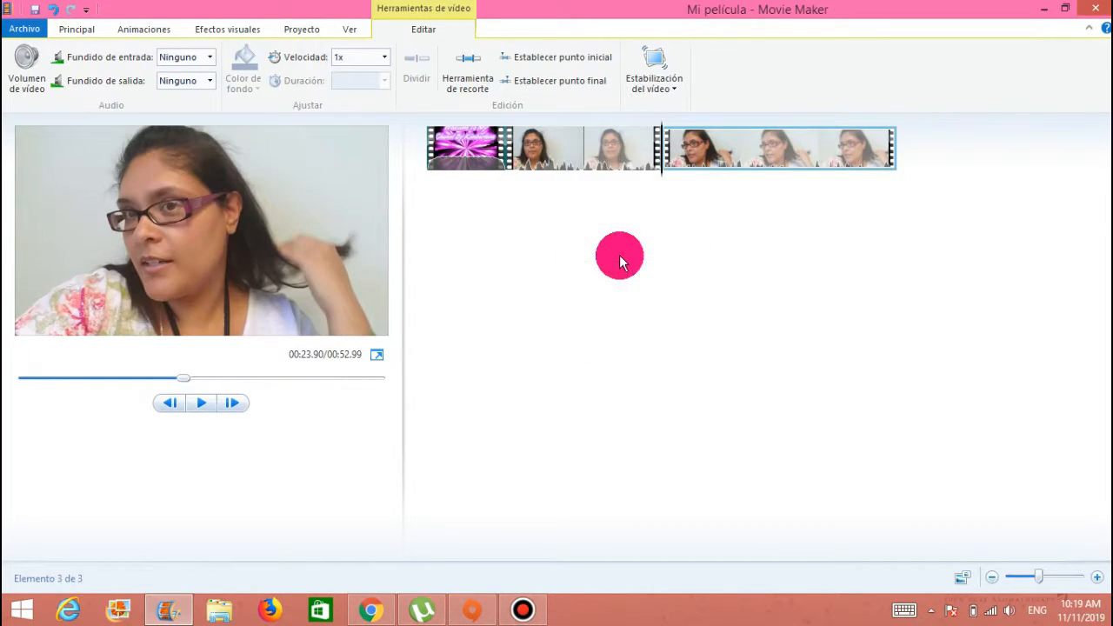
Play the movie from about 00:21.30 across the new cut to check the transition between the remaining pieces.
left_click(638, 170)
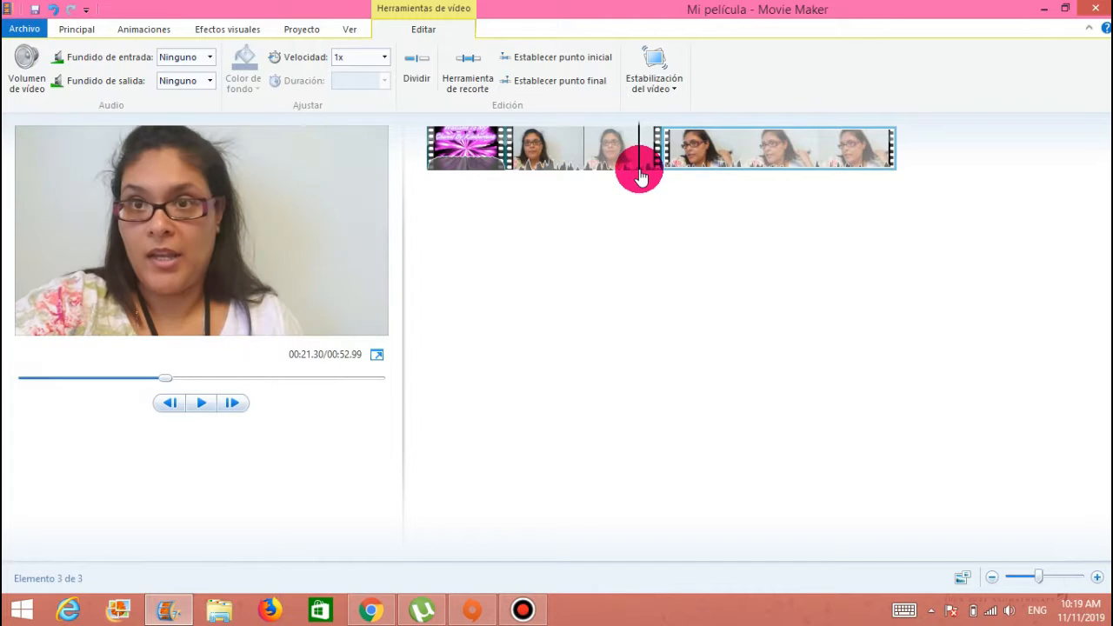
left_click(202, 404)
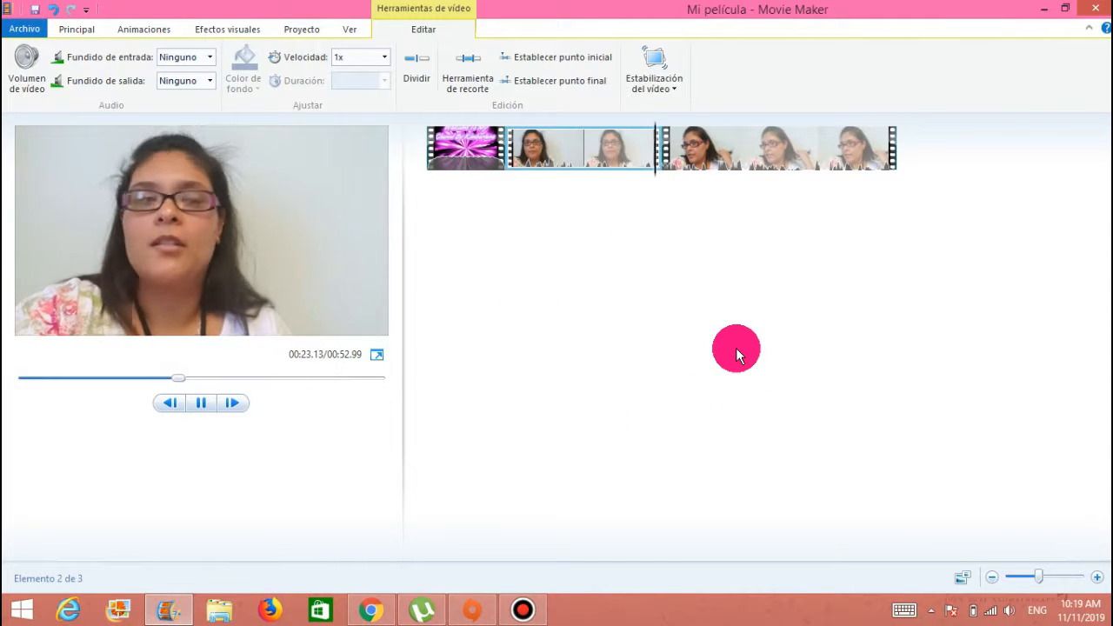
left_click(200, 402)
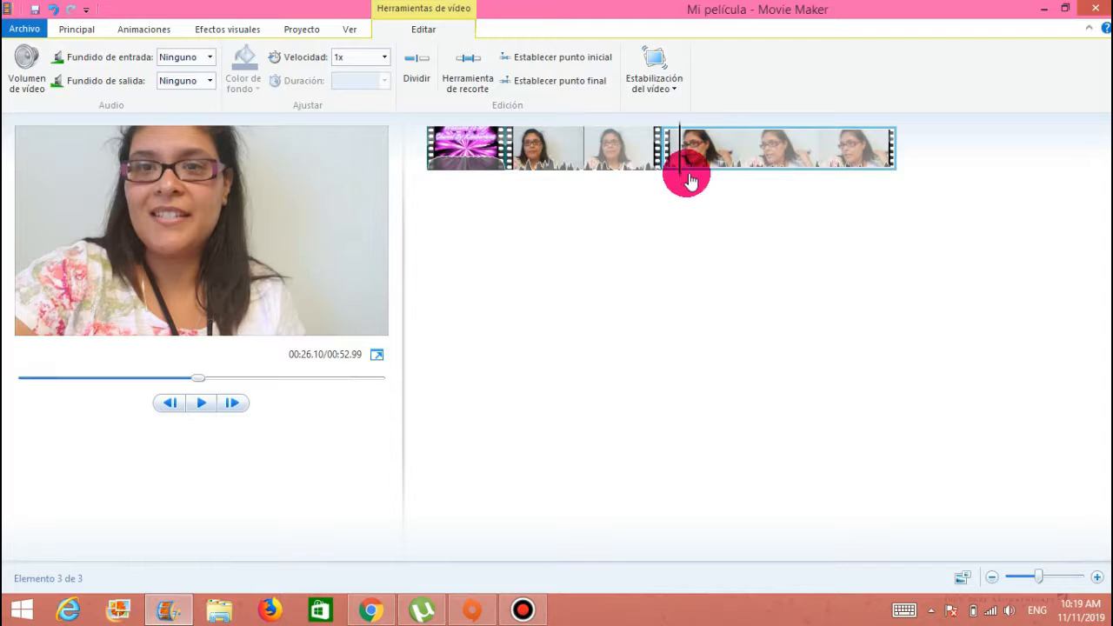
Add the video 20190606_144657 from the Vídeos folder at the end of the movie.
left_click_drag(687, 178, 901, 193)
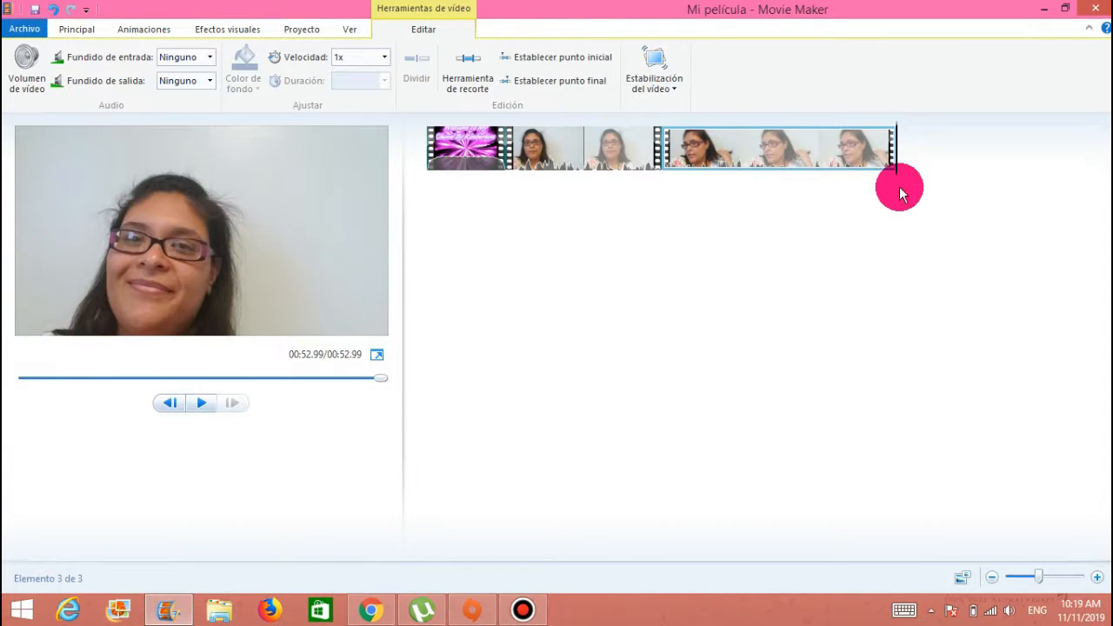
left_click(78, 29)
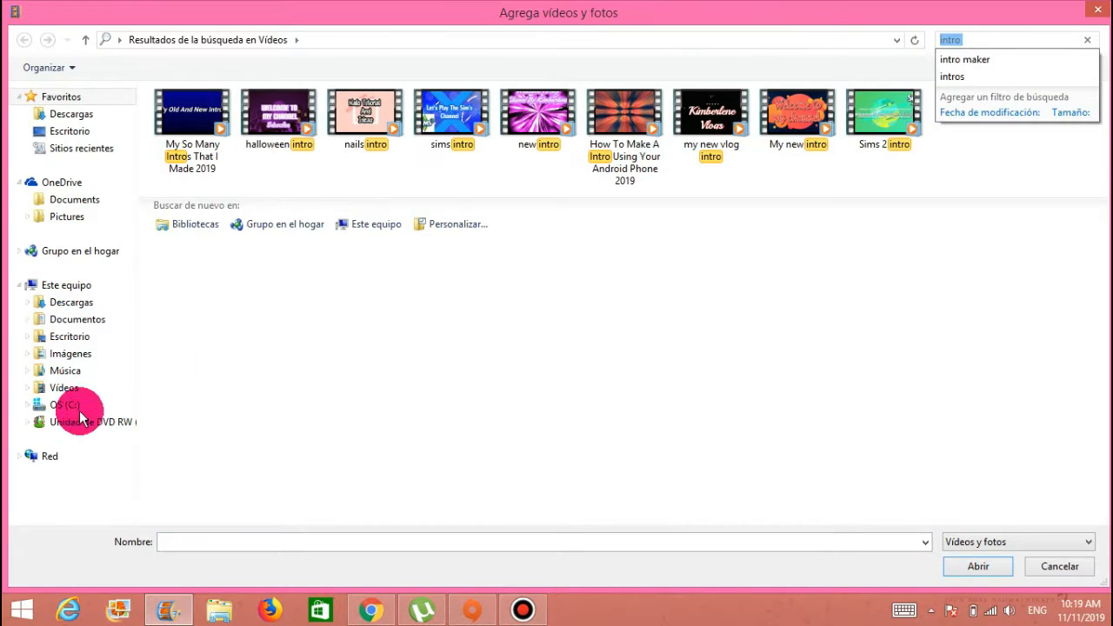
left_click(73, 391)
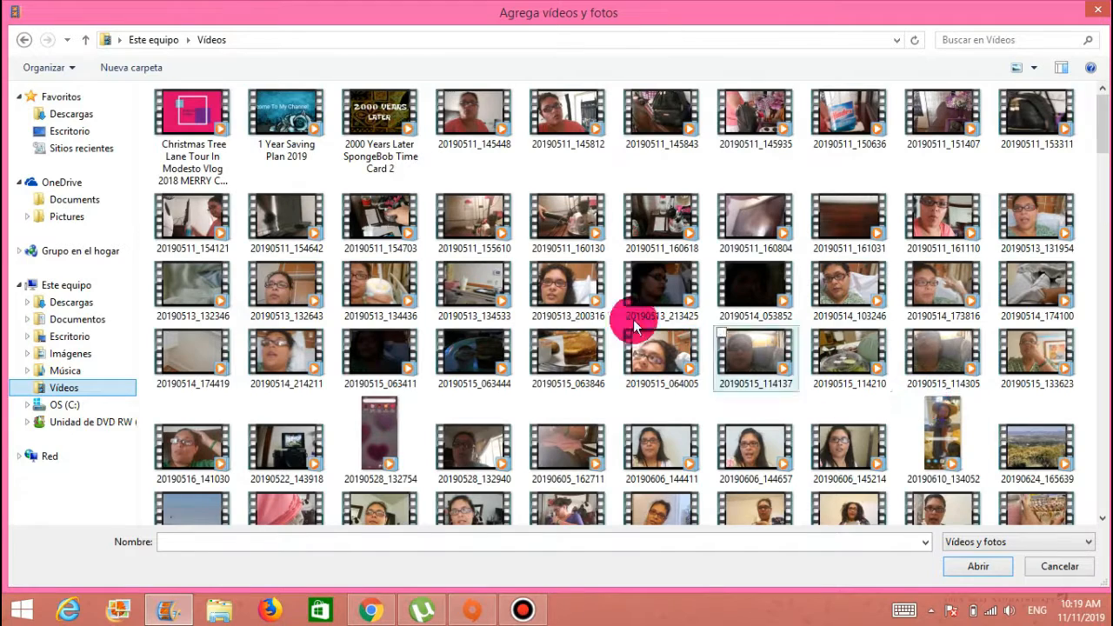
left_click(796, 487)
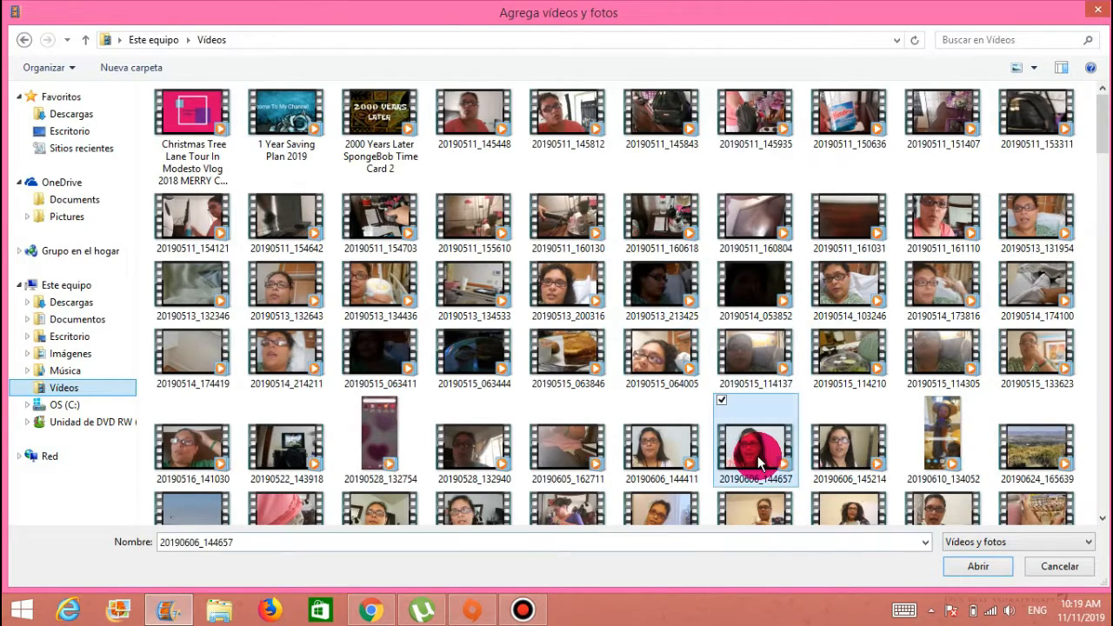
left_click(980, 567)
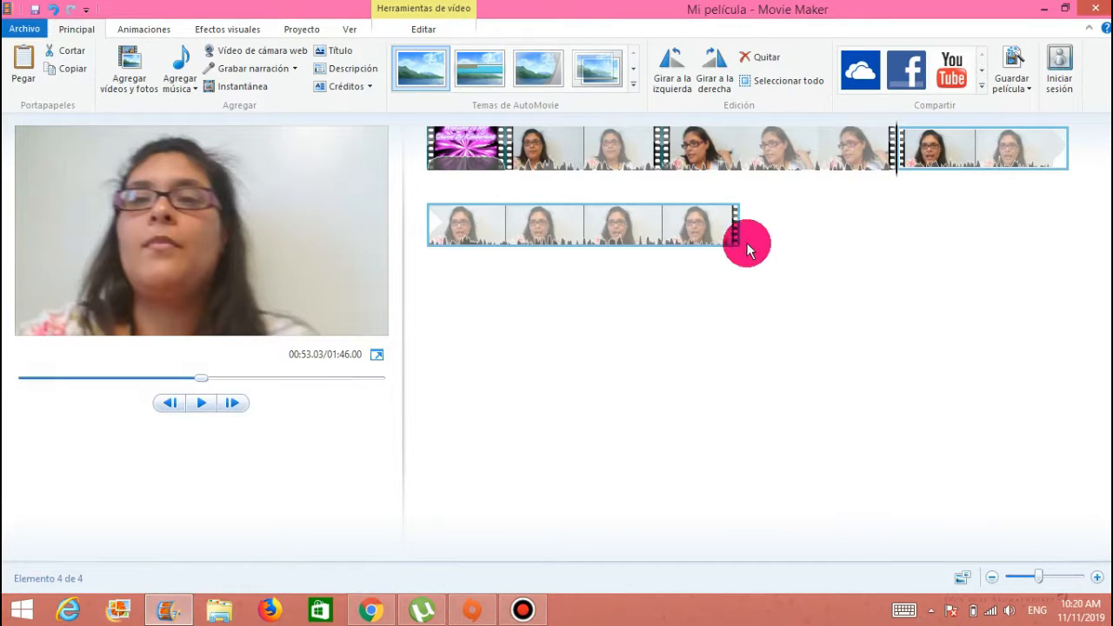
Preview the newly added clip to its shaky ending, split it at about 01:44.50 and remove the short last piece.
left_click(201, 403)
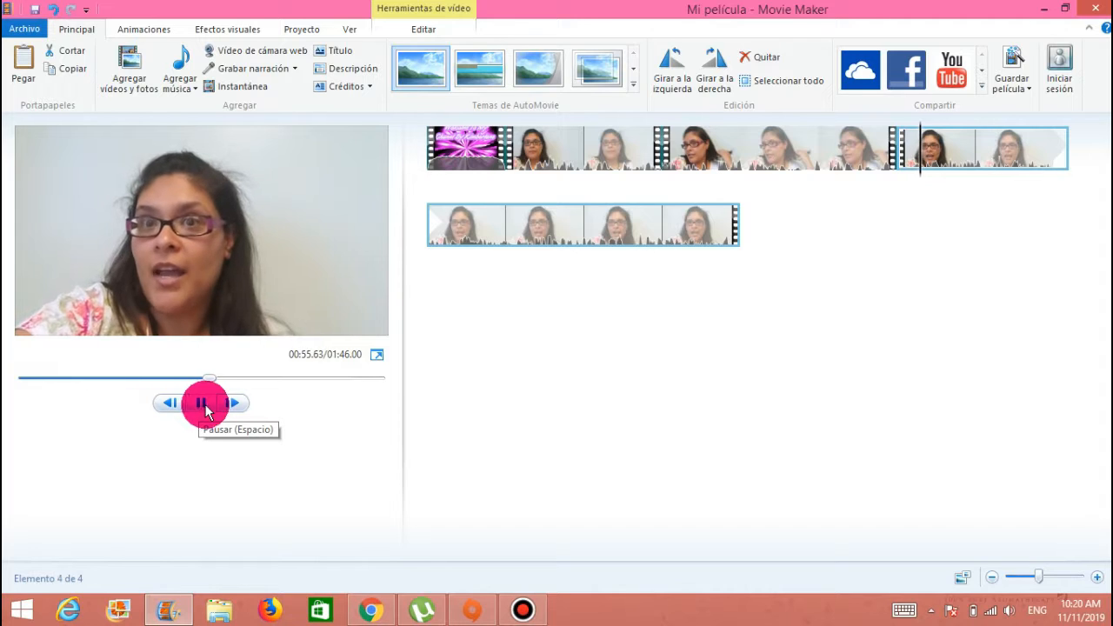
left_click_drag(936, 172, 1064, 178)
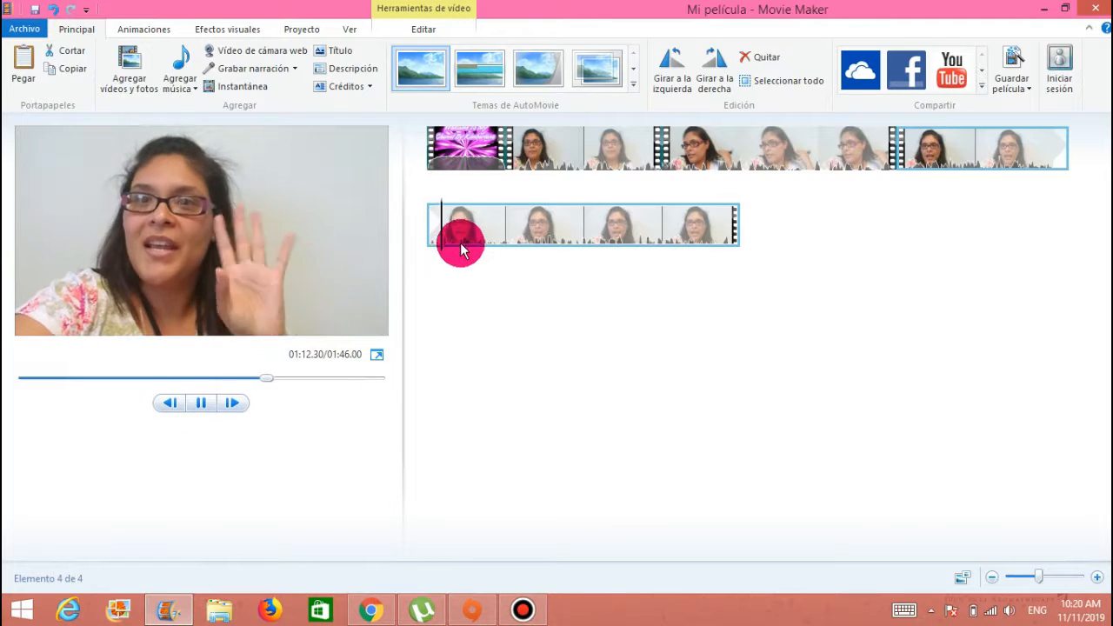
left_click_drag(477, 257, 621, 256)
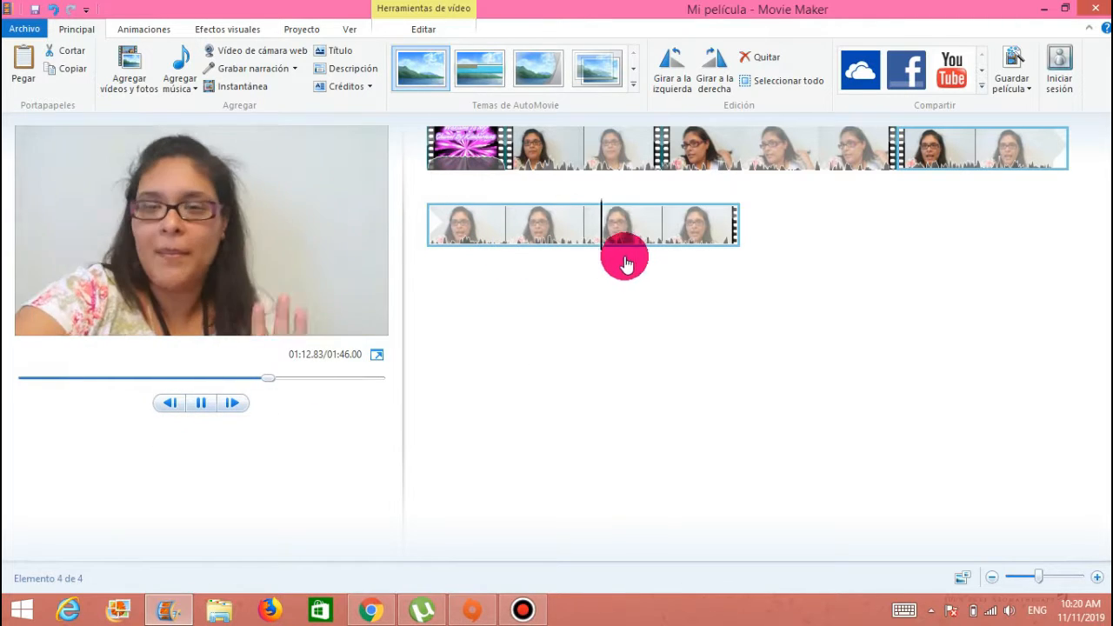
left_click(201, 404)
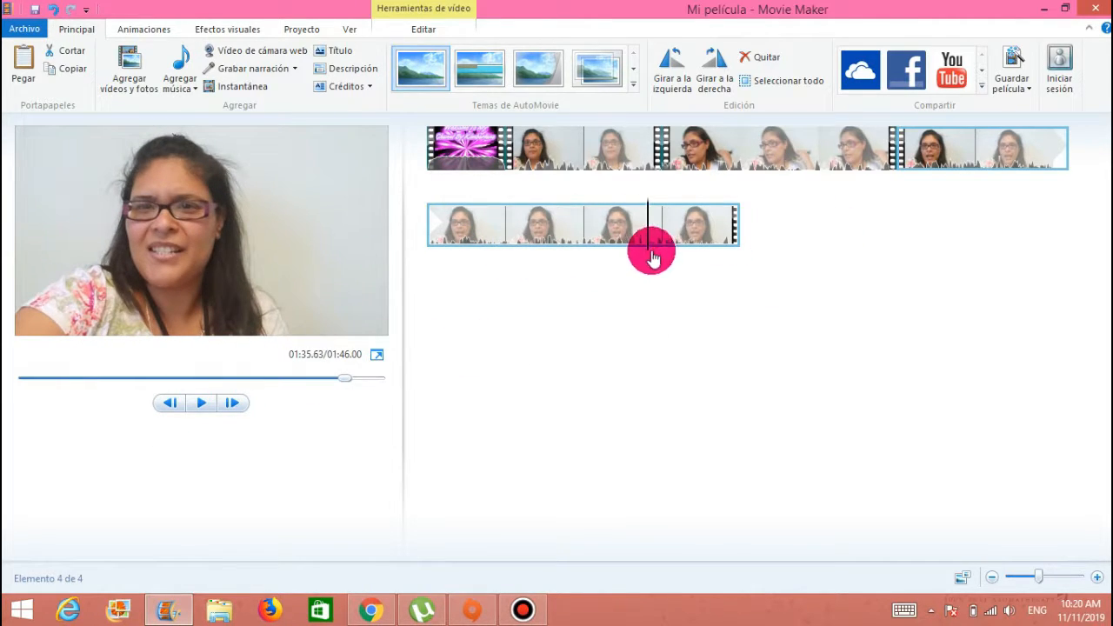
left_click_drag(654, 257, 717, 238)
left_click(200, 402)
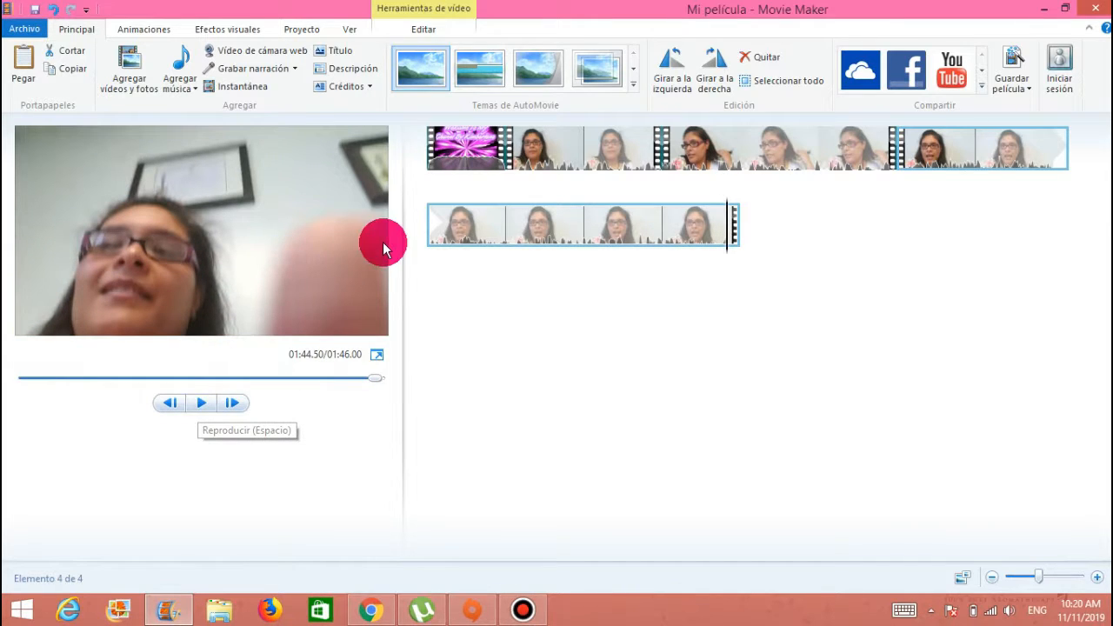
left_click(417, 29)
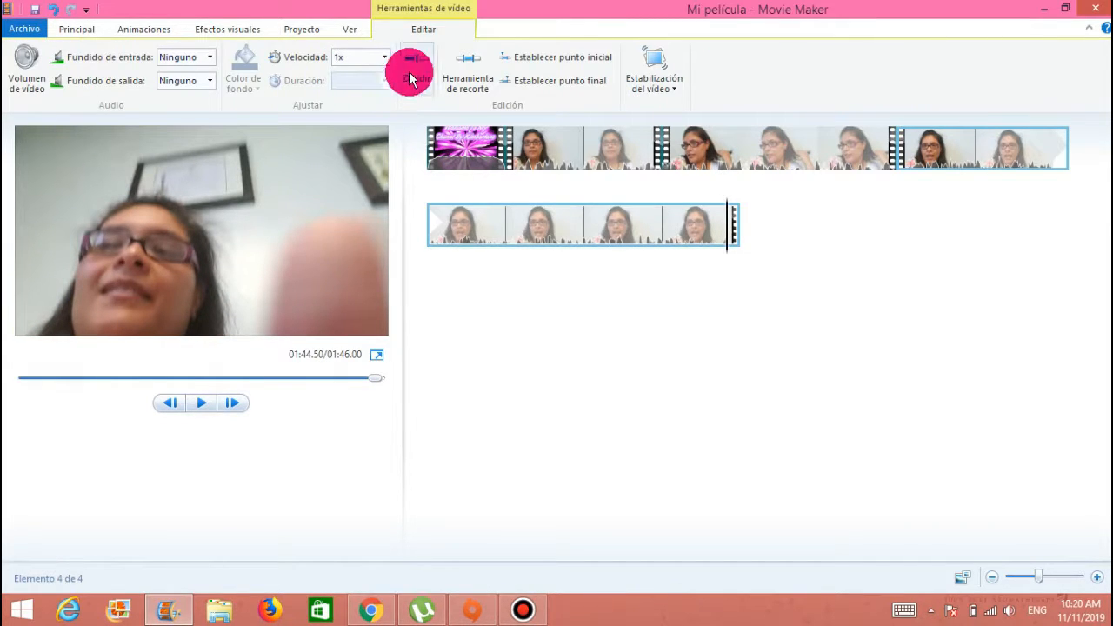
left_click(417, 68)
right_click(762, 233)
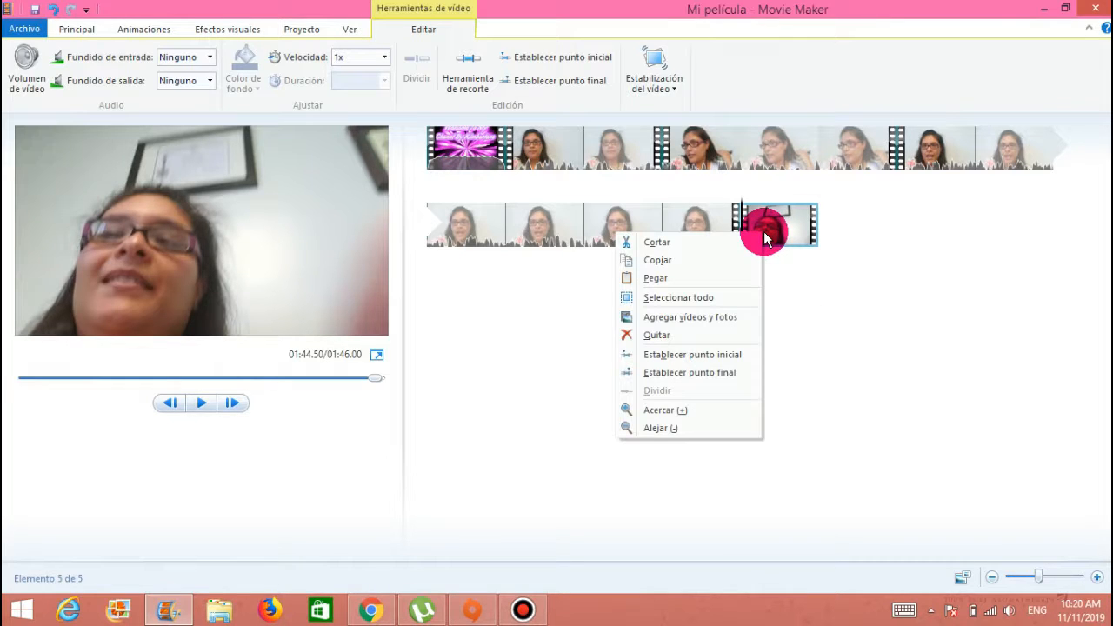
left_click(660, 336)
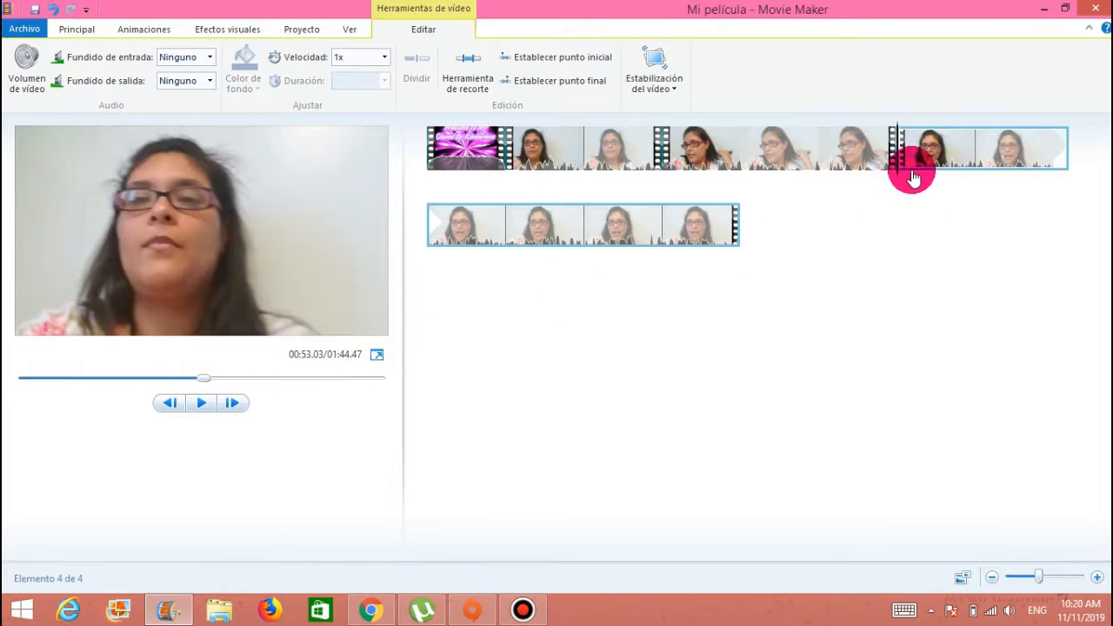
Play and skim through the trimmed last clip up to the movie's end to check it.
left_click_drag(911, 173, 1107, 191)
left_click(198, 403)
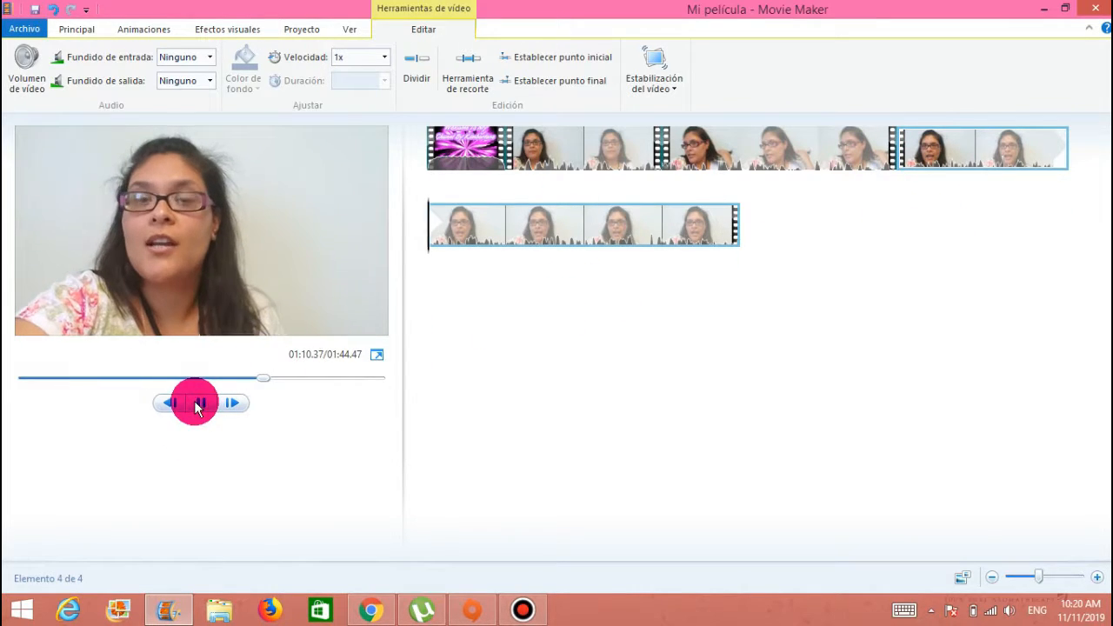
left_click_drag(455, 249, 708, 273)
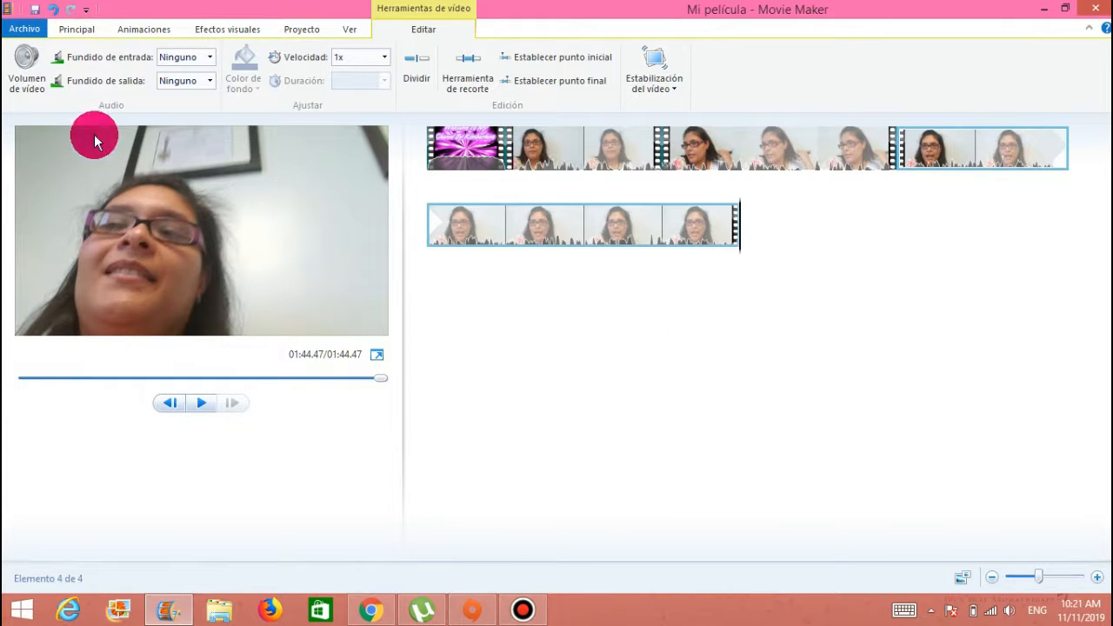
Append the video 20190606_145214 from the Vídeos folder after the trimmed clip.
left_click(75, 32)
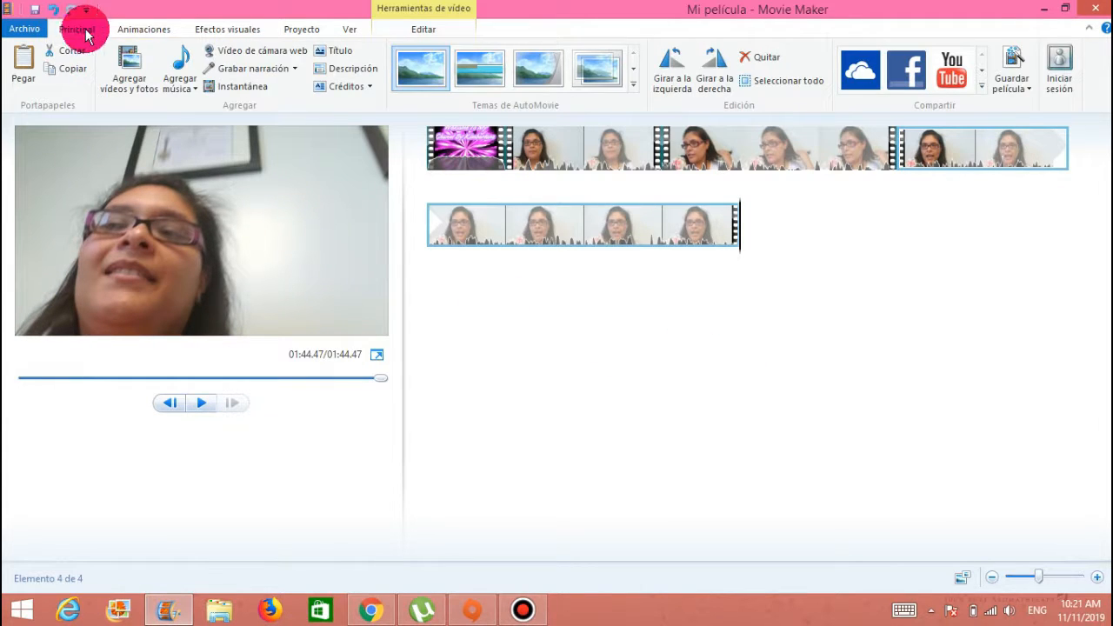
left_click(129, 87)
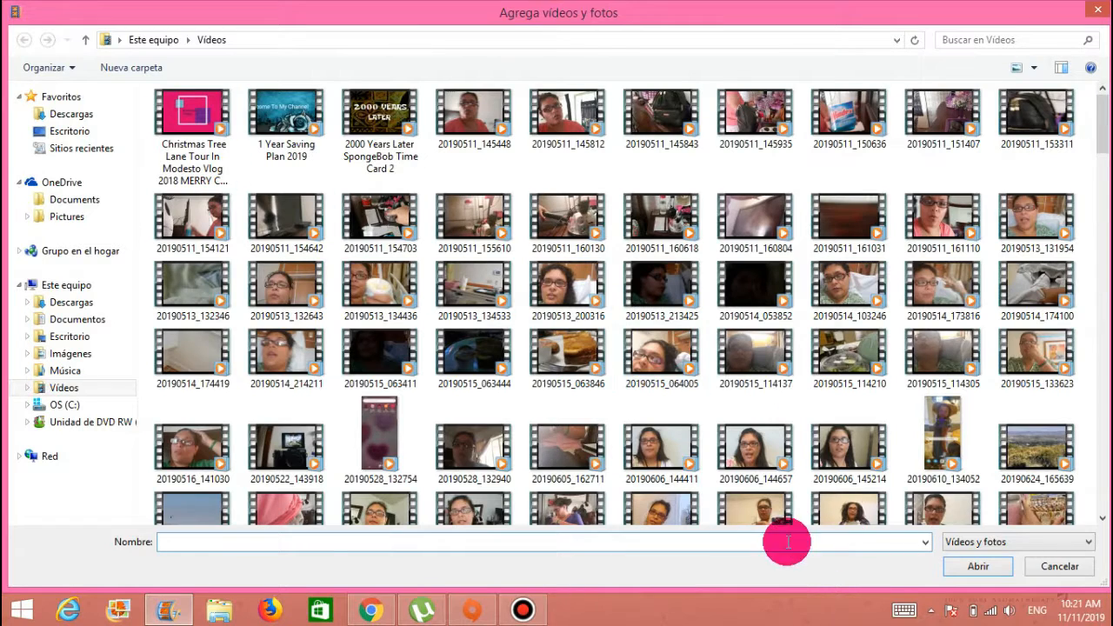
left_click(845, 450)
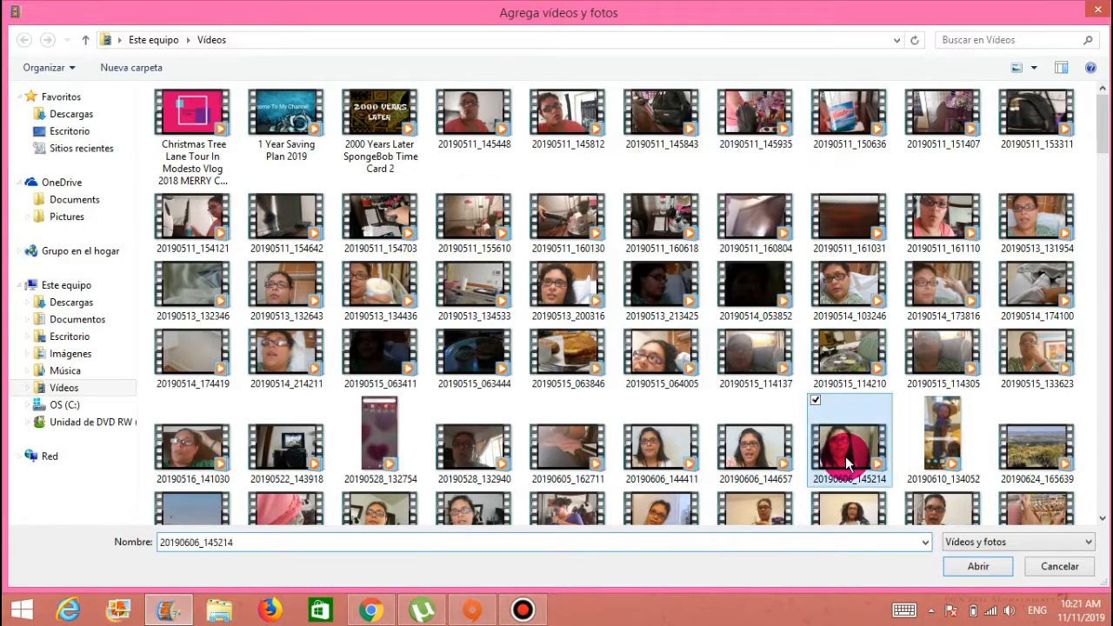
left_click(979, 567)
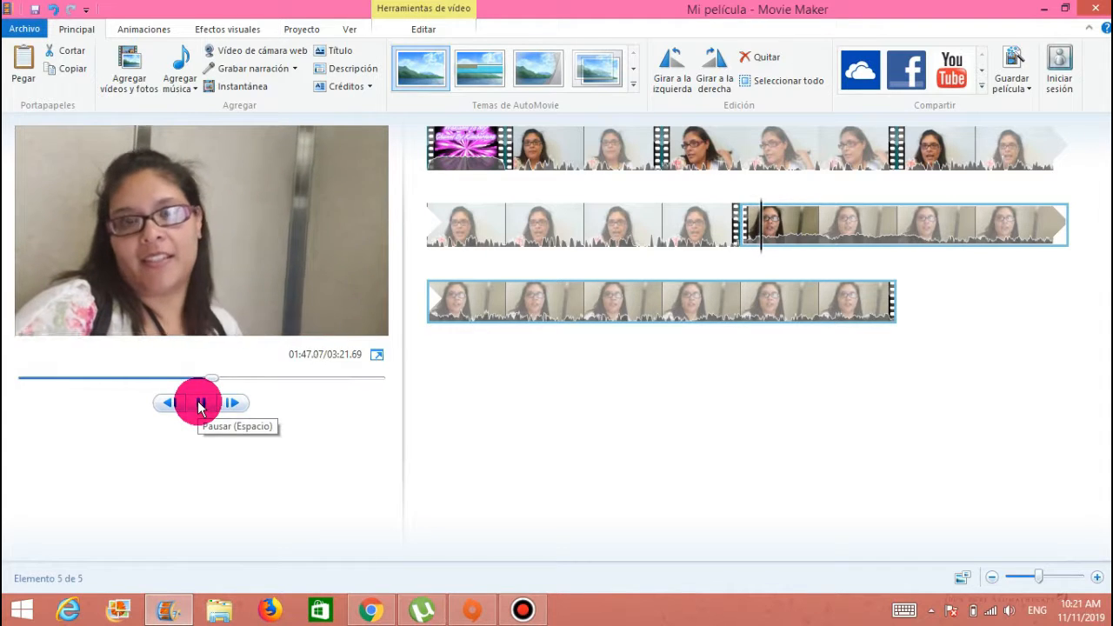
Find the spot at about 02:24.67 in the new clip and add a caption there reading "Follow me on Facebook".
left_click(200, 404)
left_click_drag(764, 249, 1046, 276)
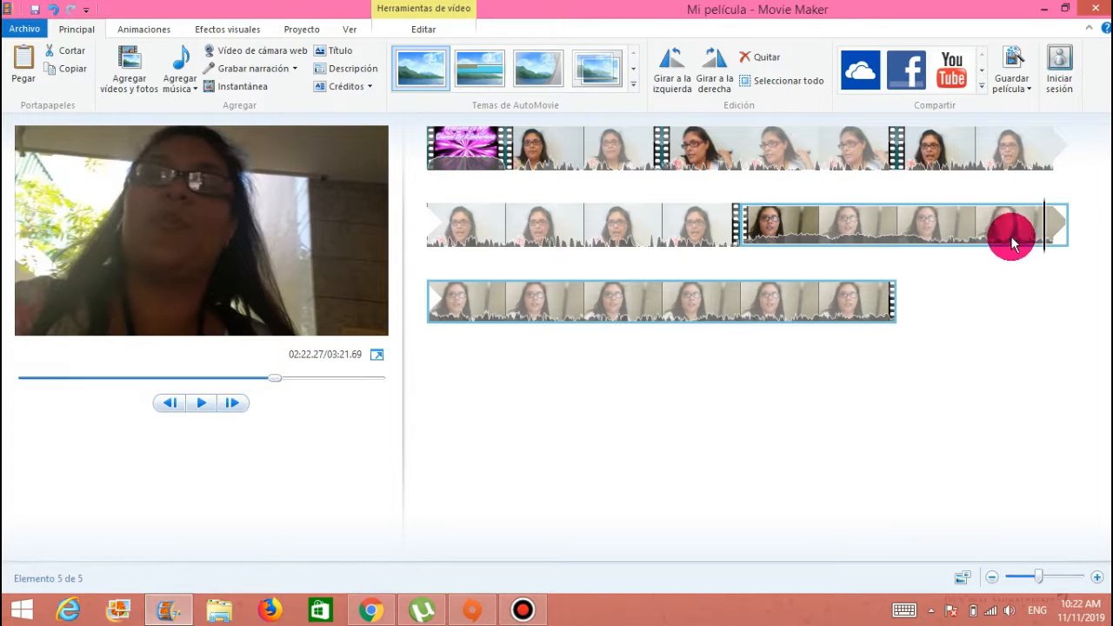
left_click(205, 406)
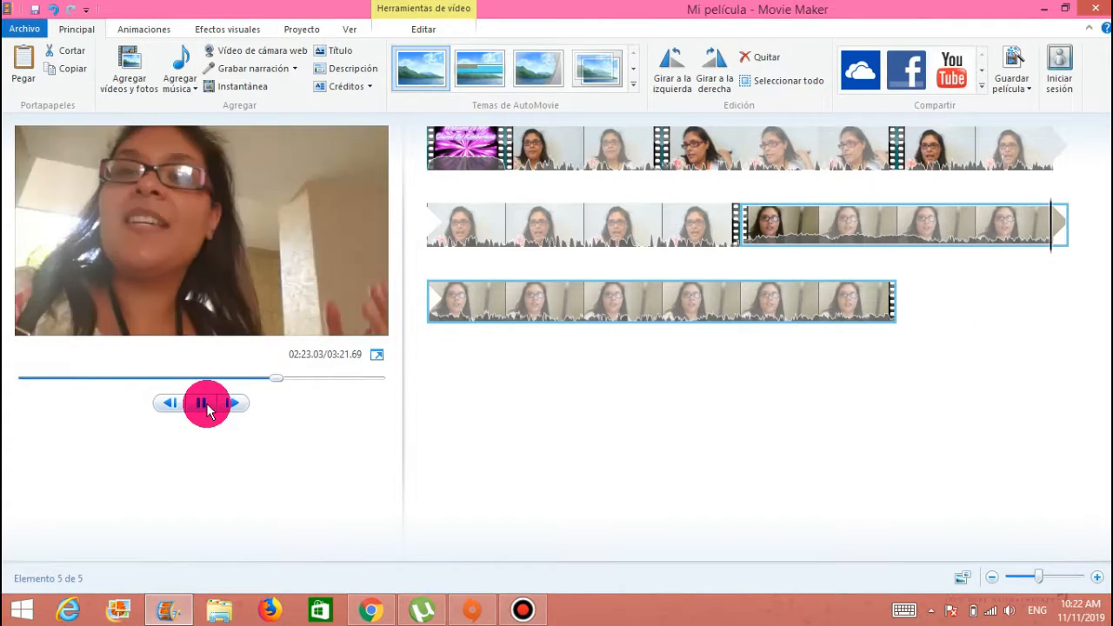
left_click(204, 404)
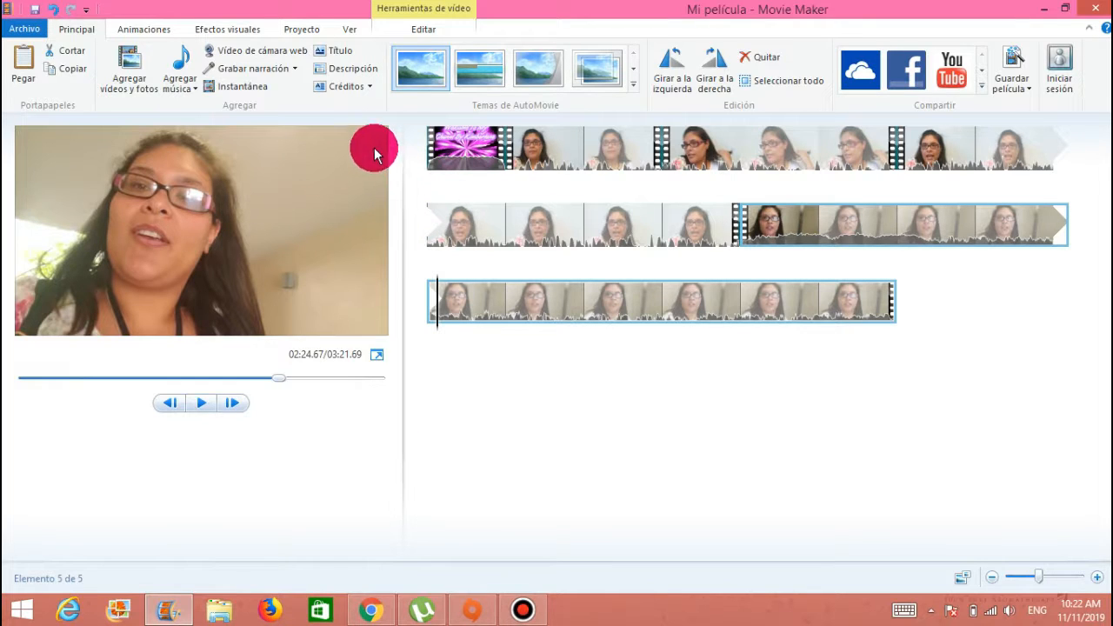
left_click(345, 70)
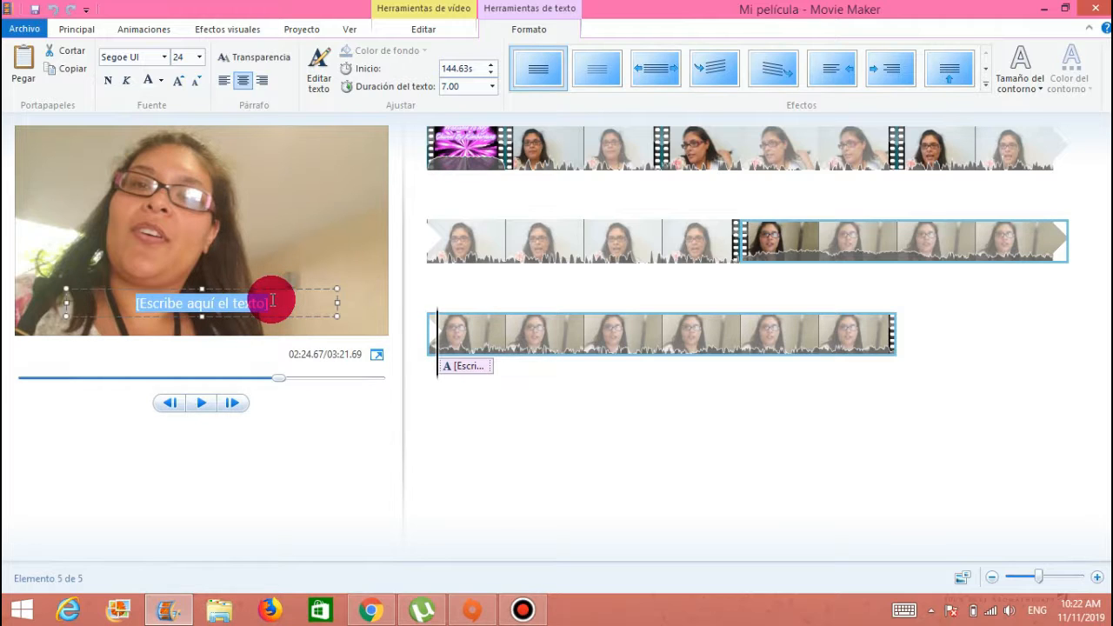
key("BackSpace")
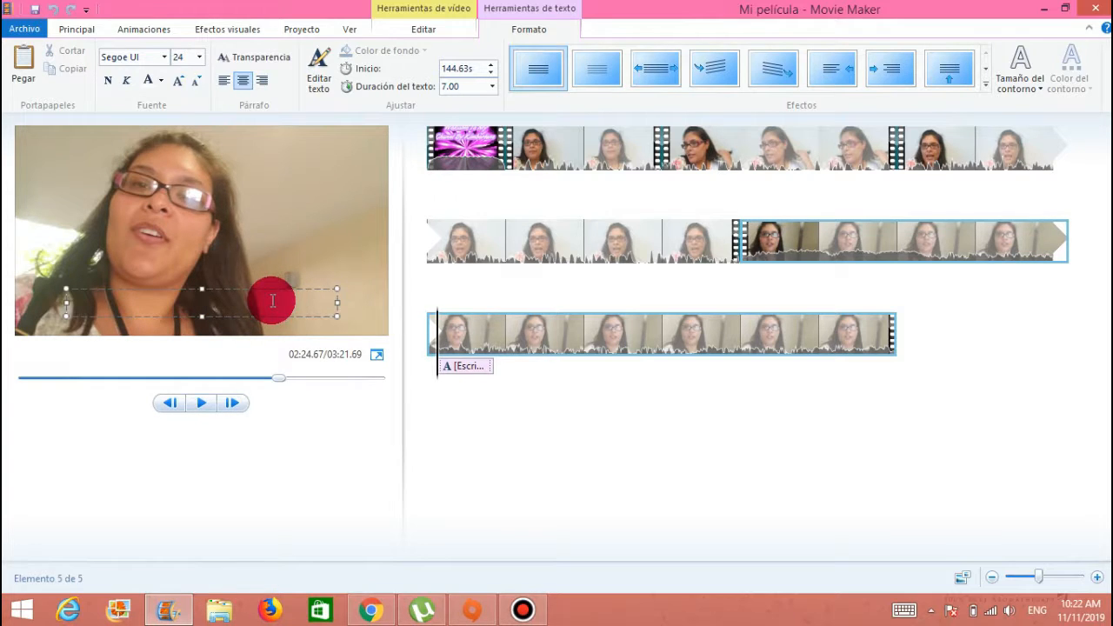
left_click(191, 312)
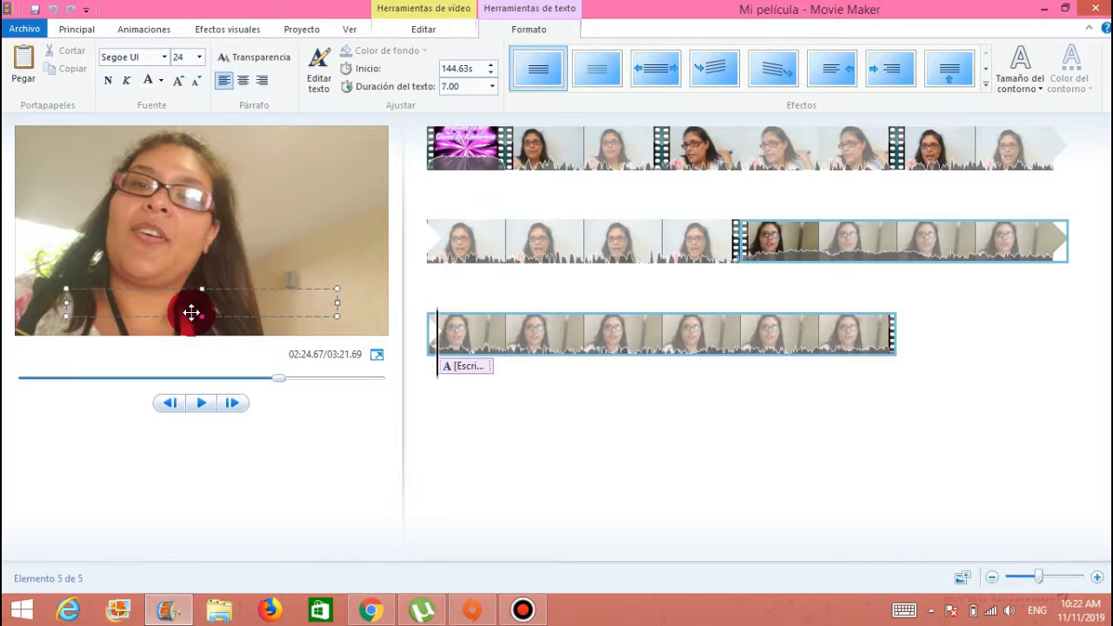
left_click(329, 403)
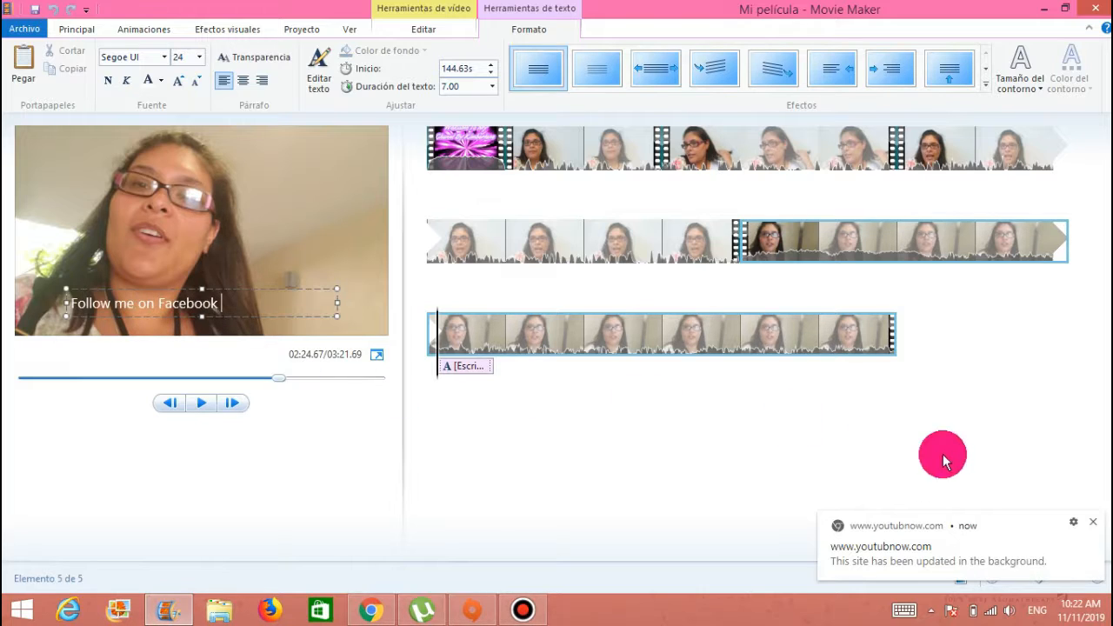
left_click(1091, 521)
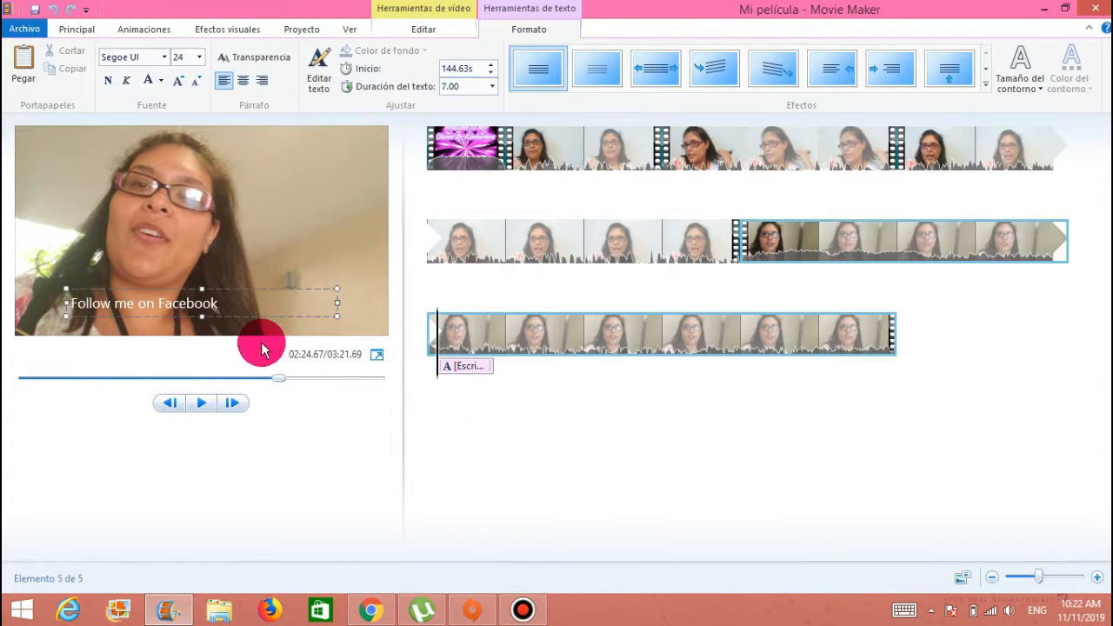
Narrow the caption box to fit its text and apply the "Acercar poco" text effect.
left_click_drag(338, 302, 238, 305)
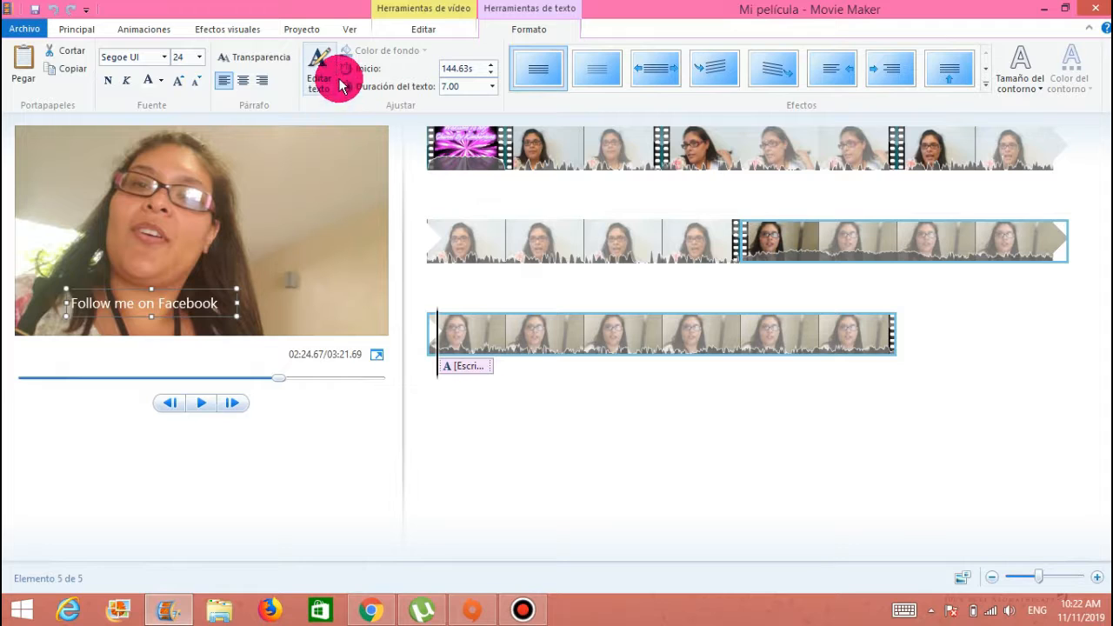
left_click(601, 81)
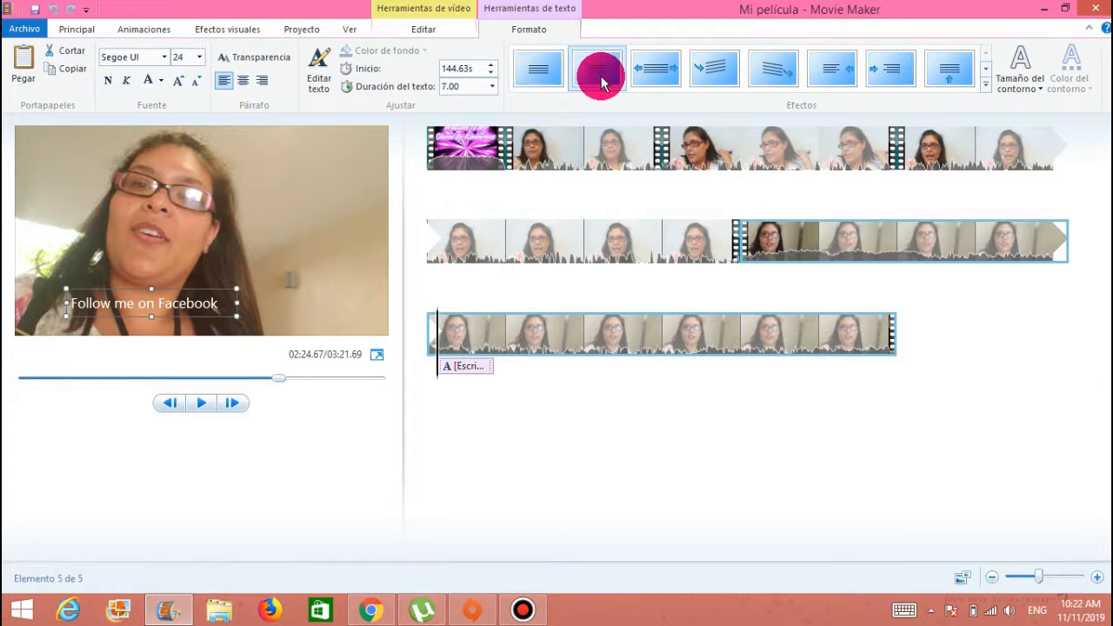
left_click(685, 76)
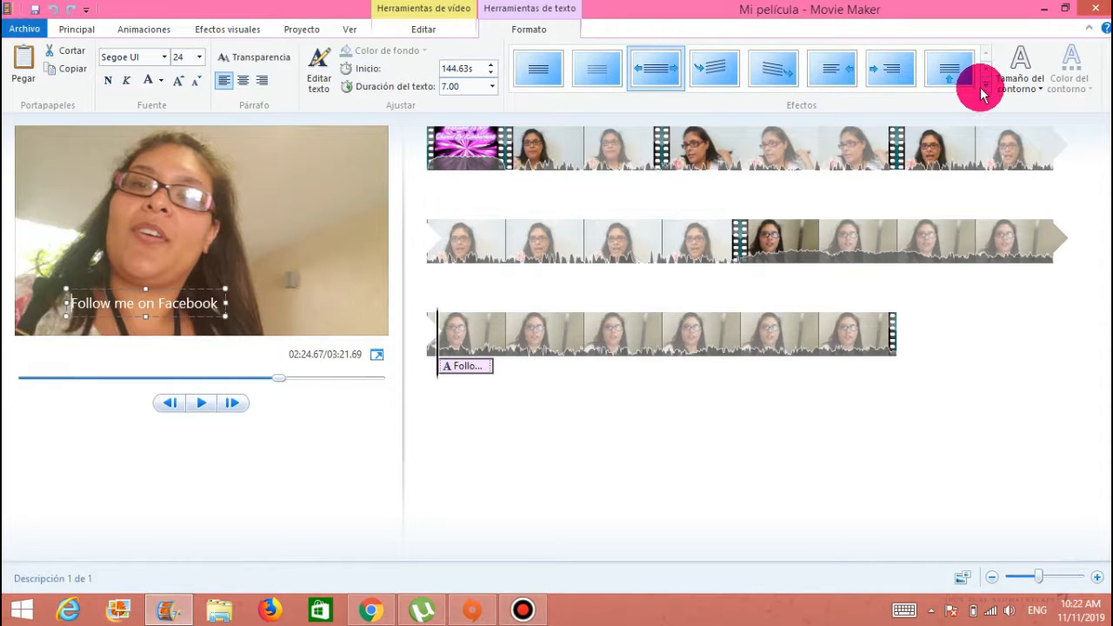
left_click(987, 81)
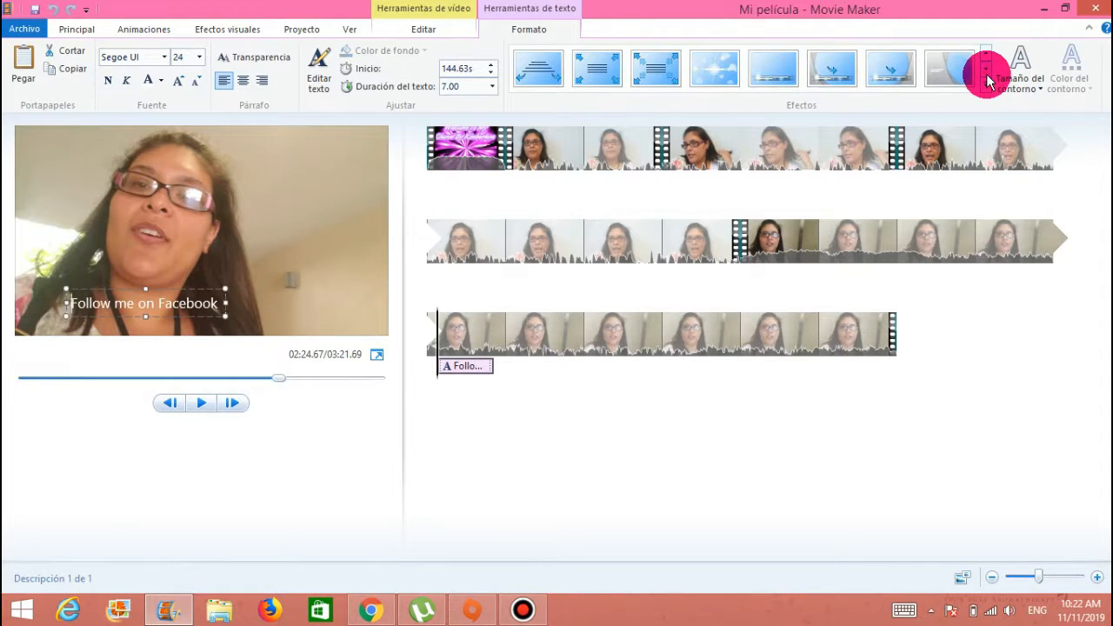
left_click(593, 76)
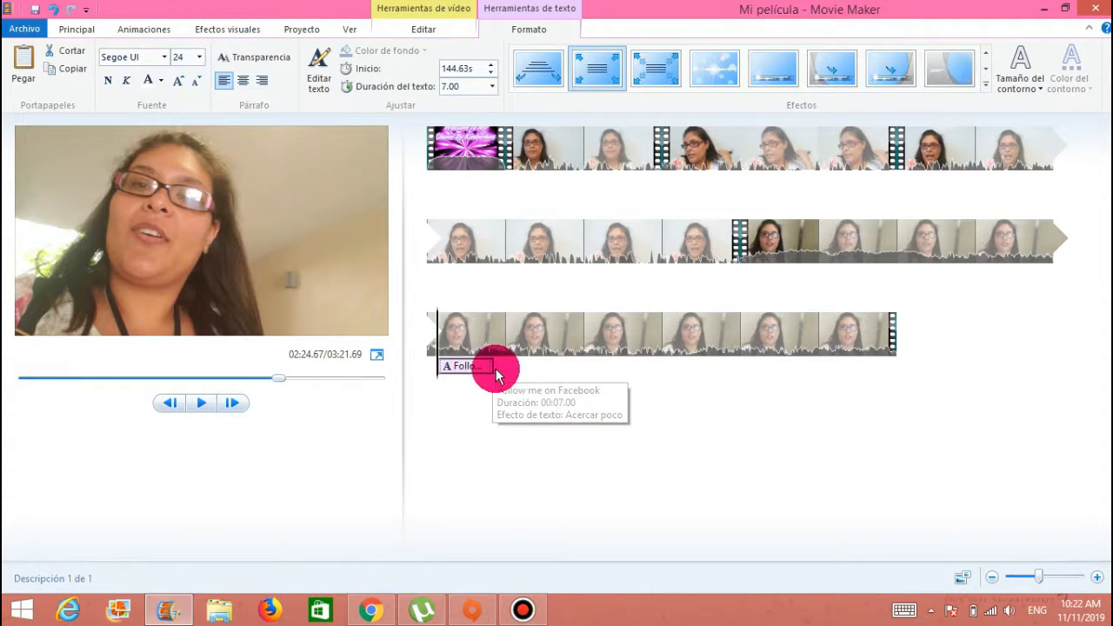
Move the caption to start at about 161.88 s and play the movie from about 02:40.30 to check it.
left_click_drag(478, 372, 581, 388)
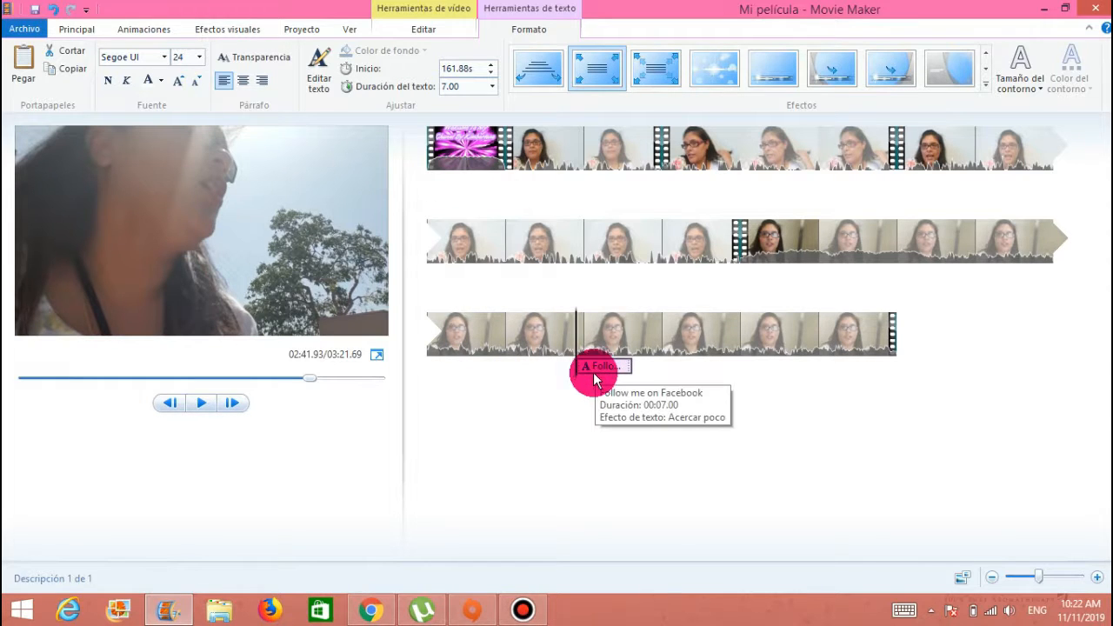
left_click(563, 357)
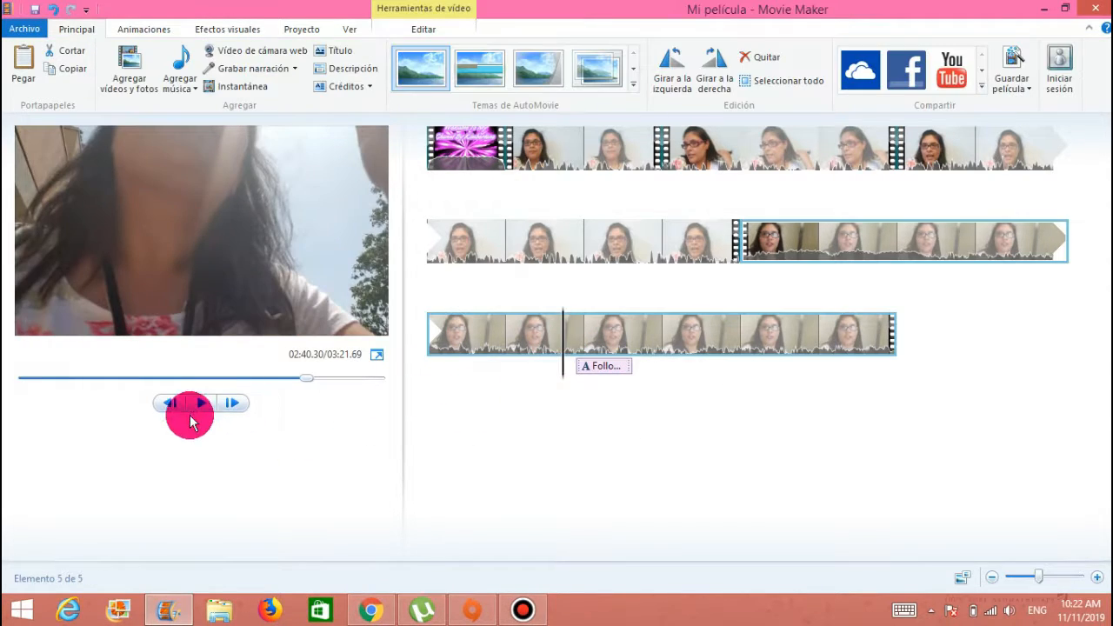
left_click(201, 402)
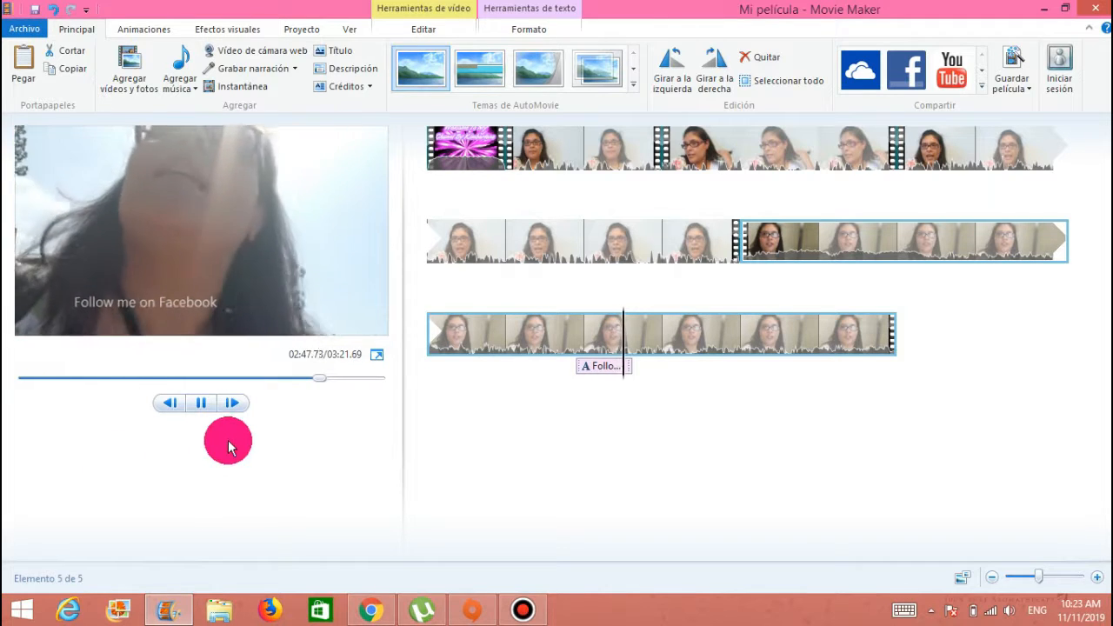
Stop the playback and add the song Bovi from the Música folder as the movie's background music.
left_click(204, 403)
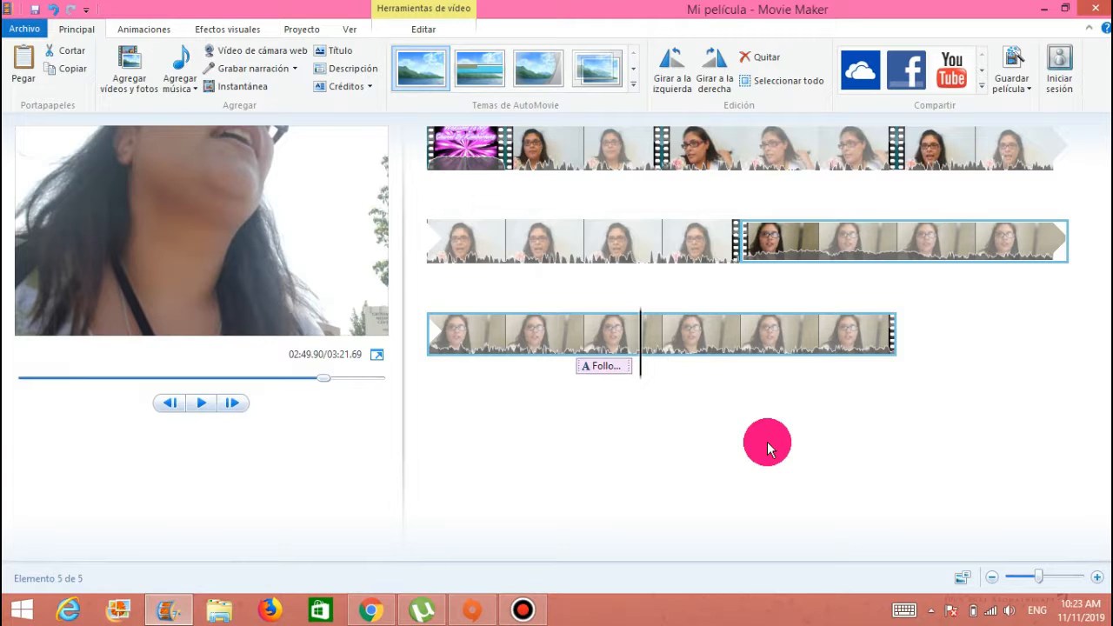
left_click(519, 153)
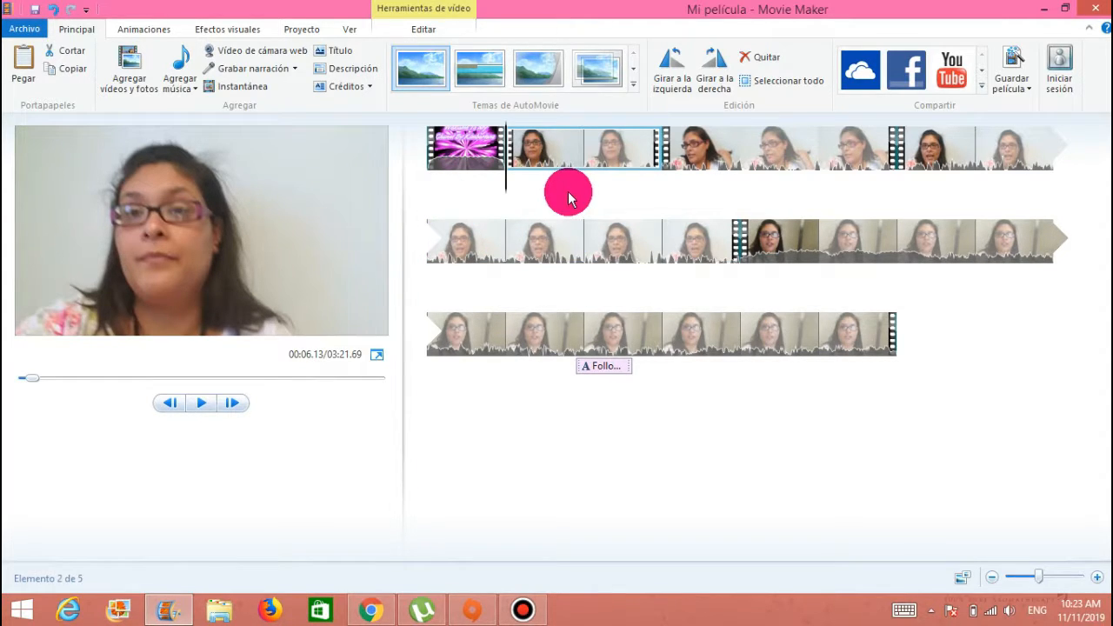
left_click(180, 66)
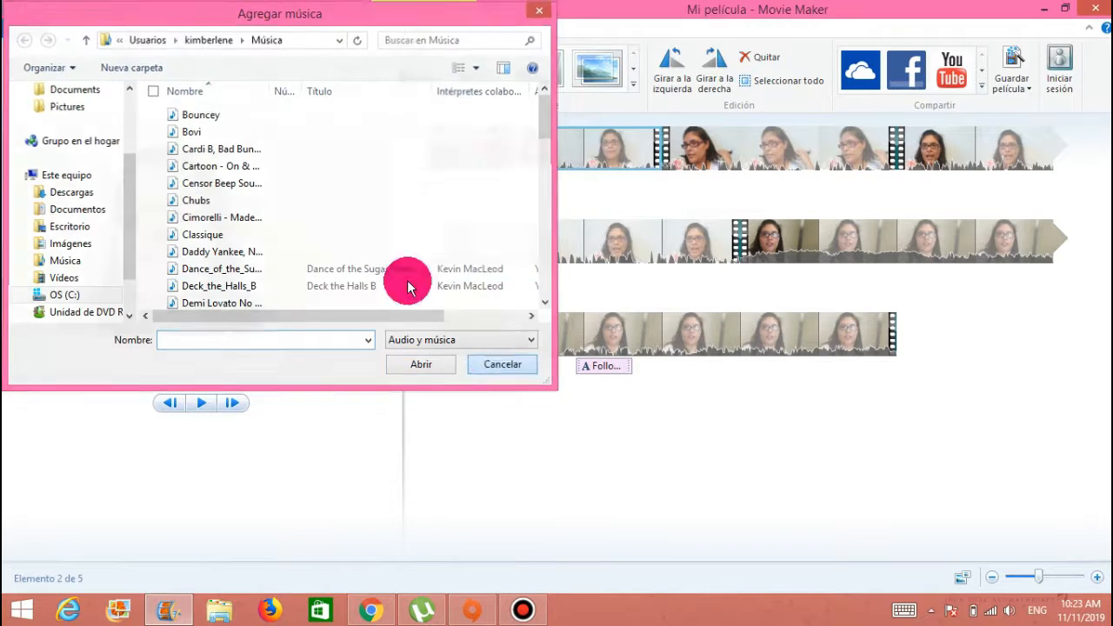
key("Escape")
left_click(197, 88)
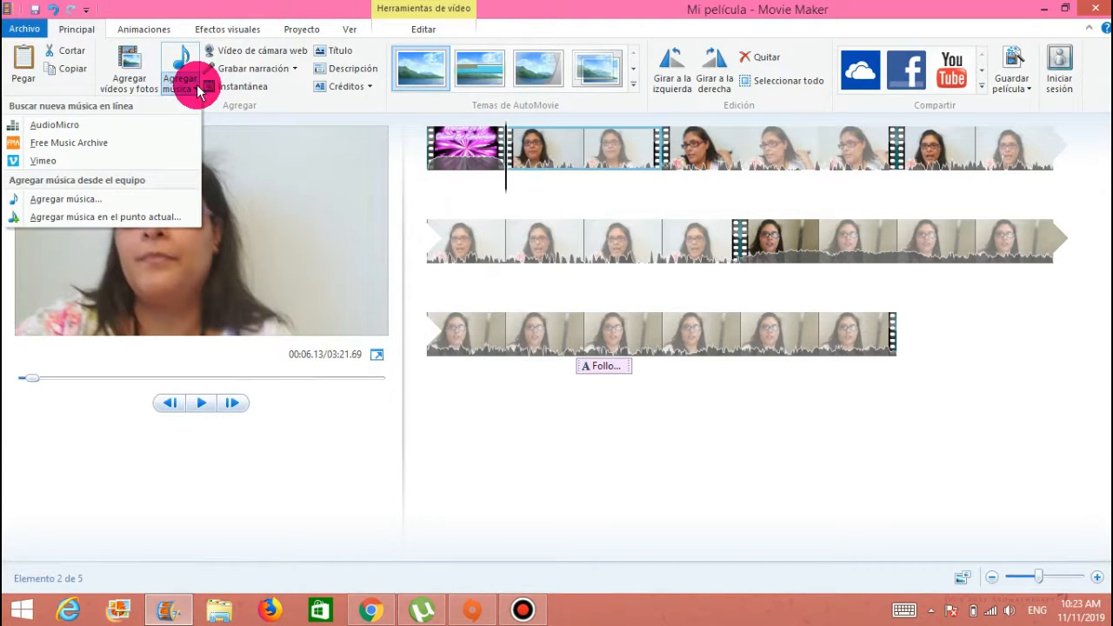
left_click(180, 52)
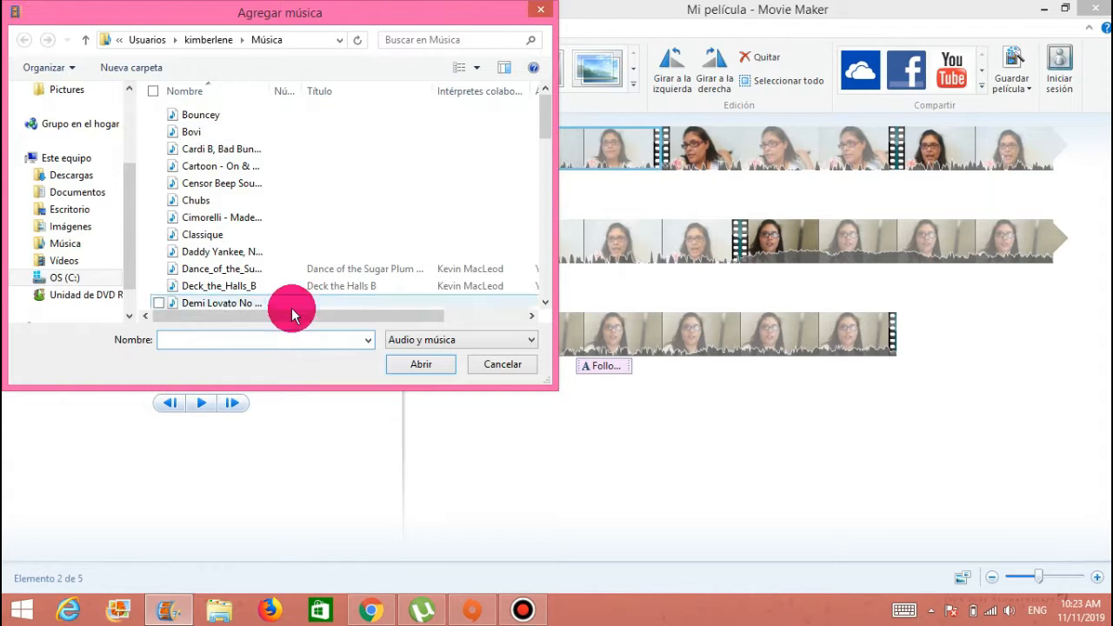
left_click(201, 132)
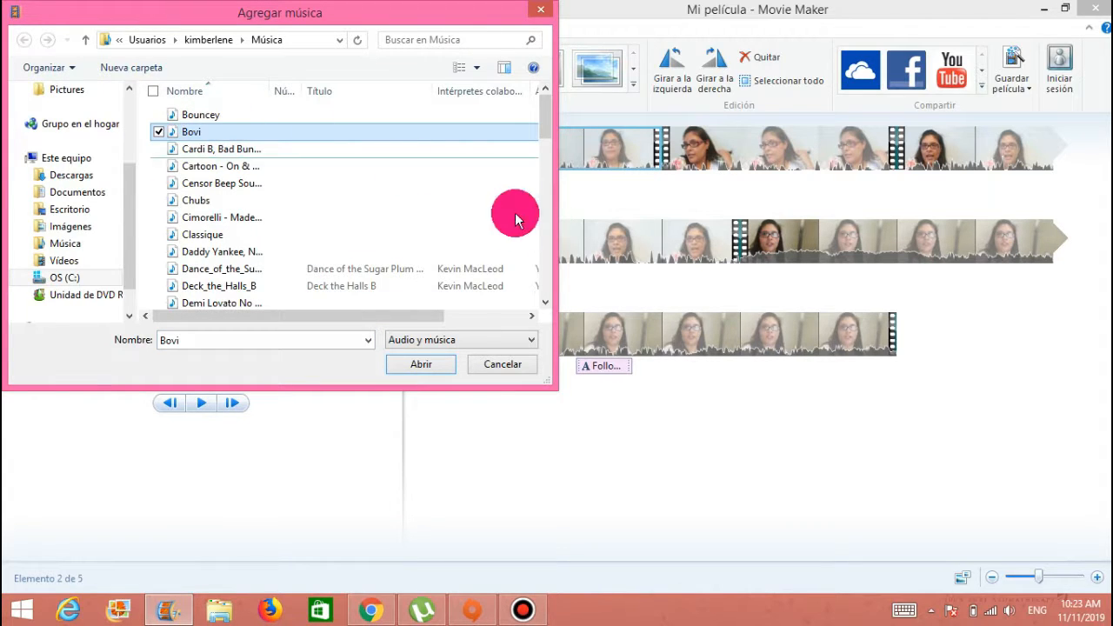
left_click(410, 360)
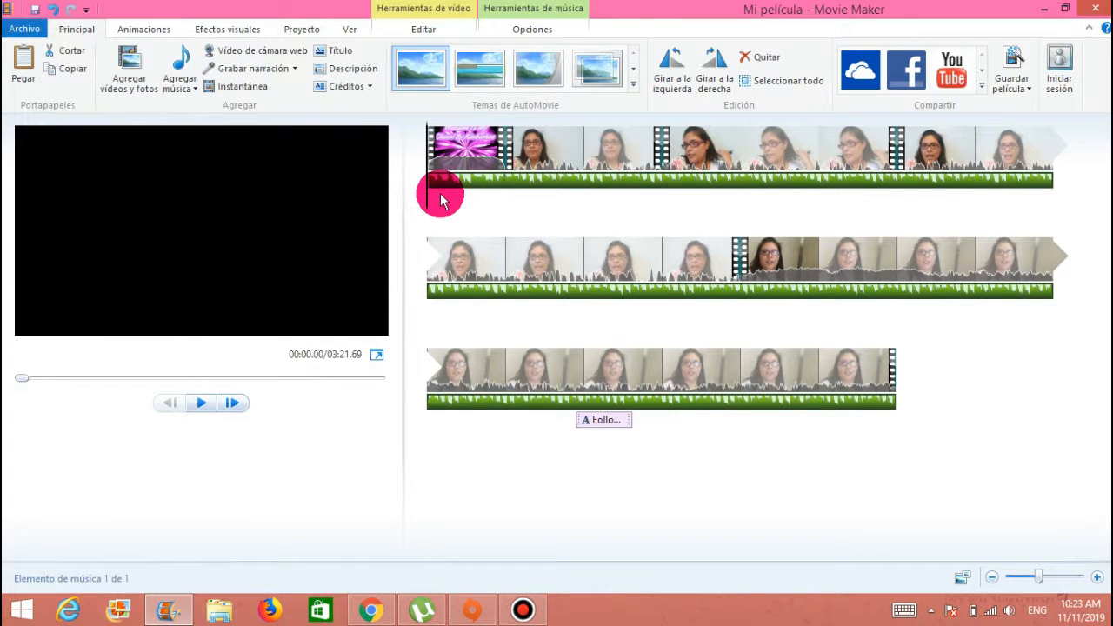
Move the music track to start at 6.81 s, right after the intro clip.
left_click(507, 239)
left_click_drag(437, 179, 517, 193)
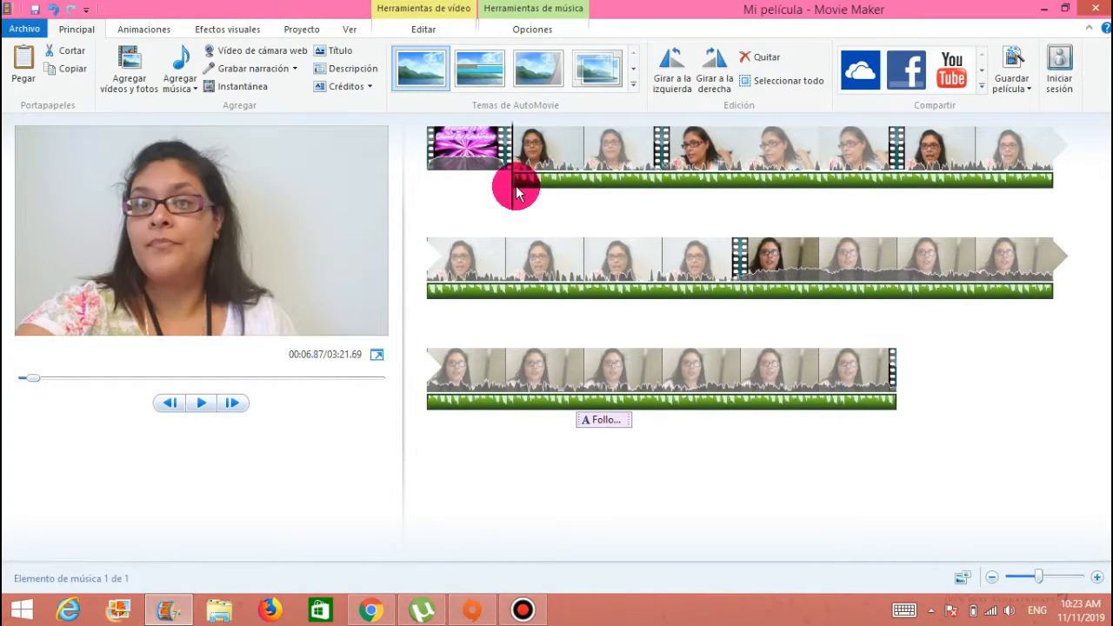
left_click(201, 402)
left_click(564, 179)
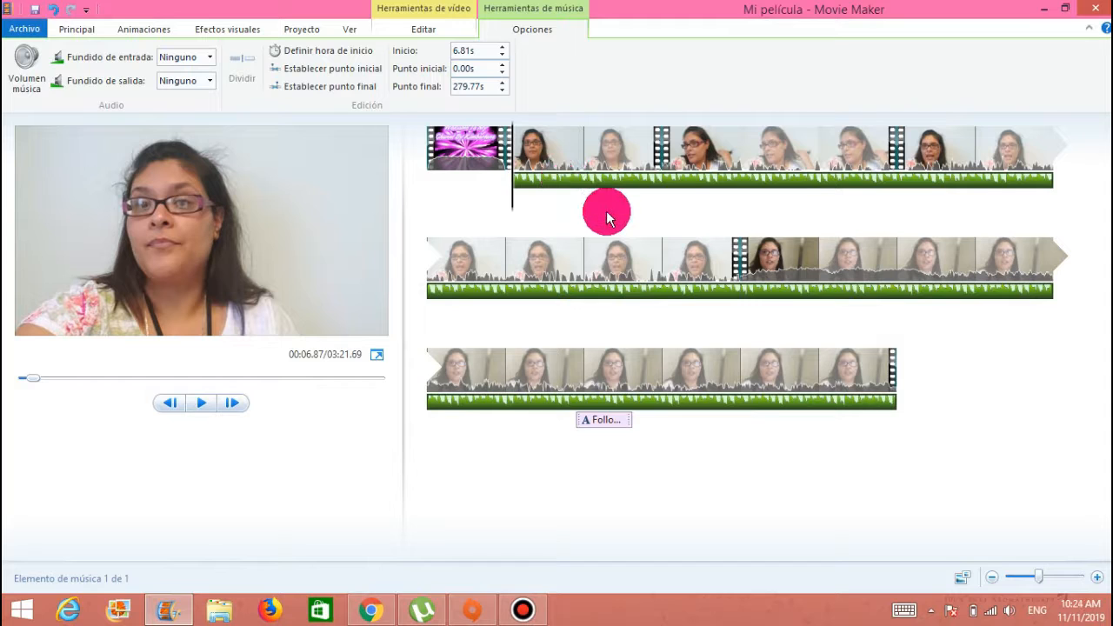
Open the music volume control and play the movie from about 00:06.87 to check the music level against the voice.
left_click(31, 68)
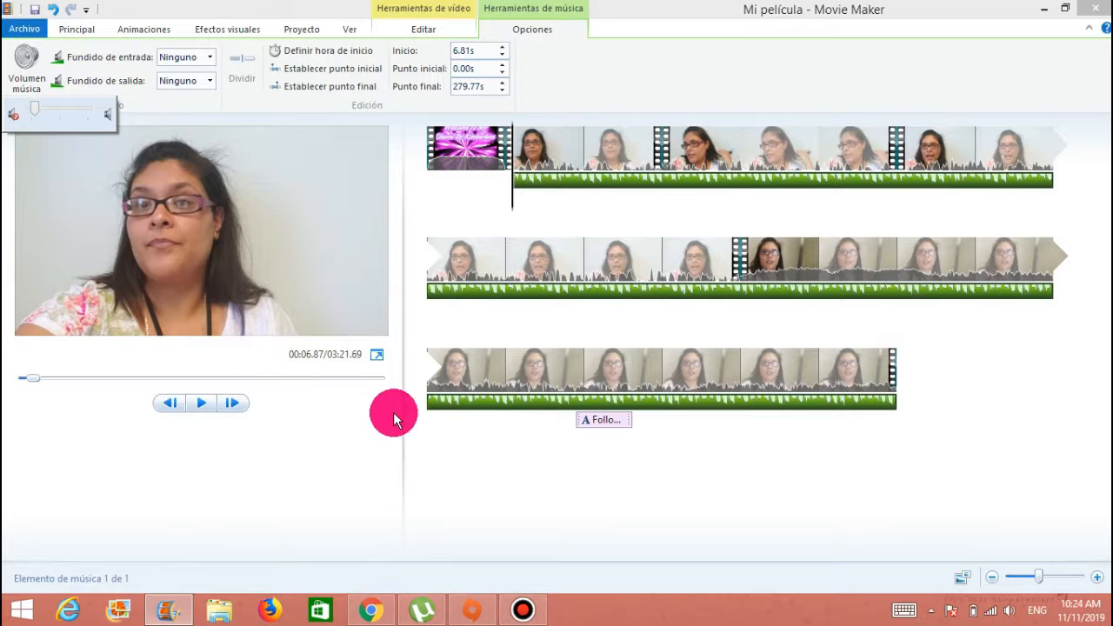
left_click(215, 430)
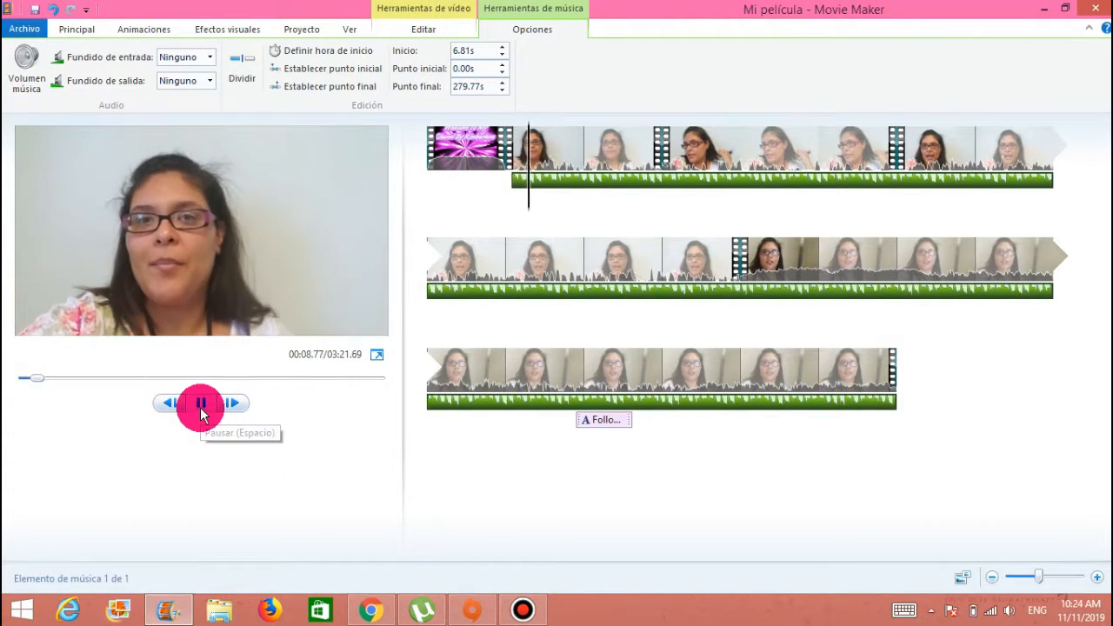
left_click(201, 409)
left_click(201, 409)
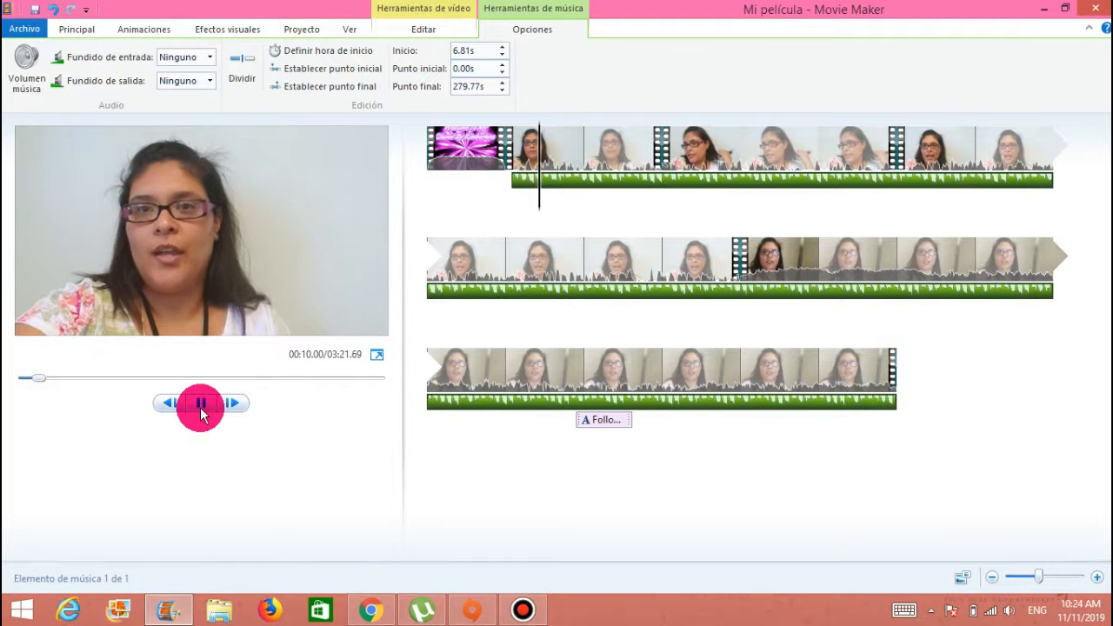
left_click(820, 441)
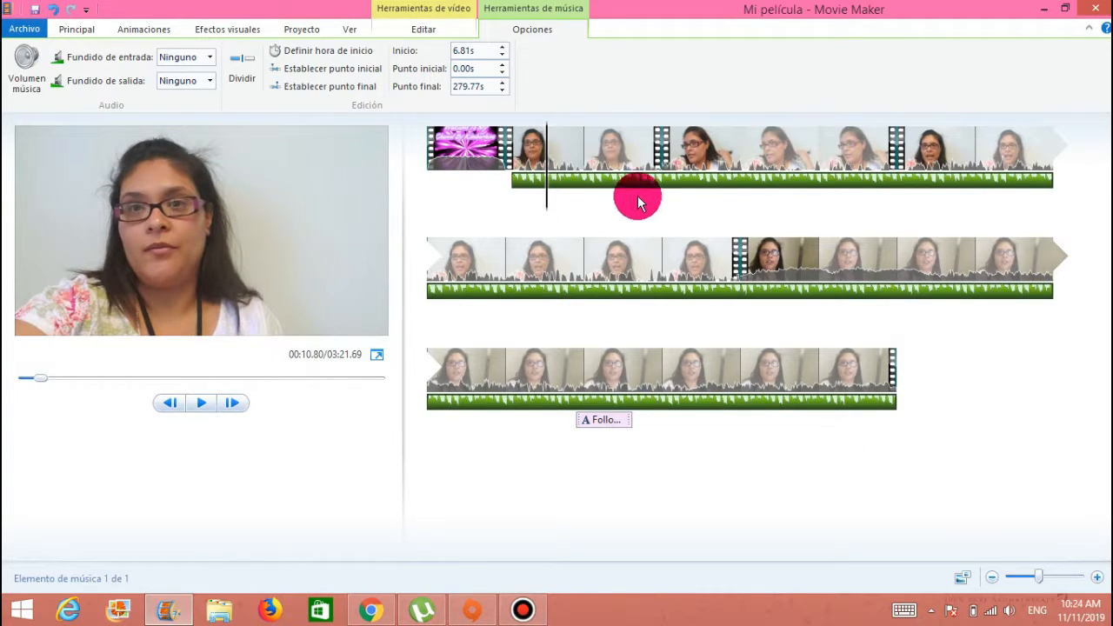
Search the Vídeos folder for "outro" and append the video new outro at the end of the movie.
left_click(646, 263)
left_click(881, 404)
left_click_drag(882, 408, 904, 405)
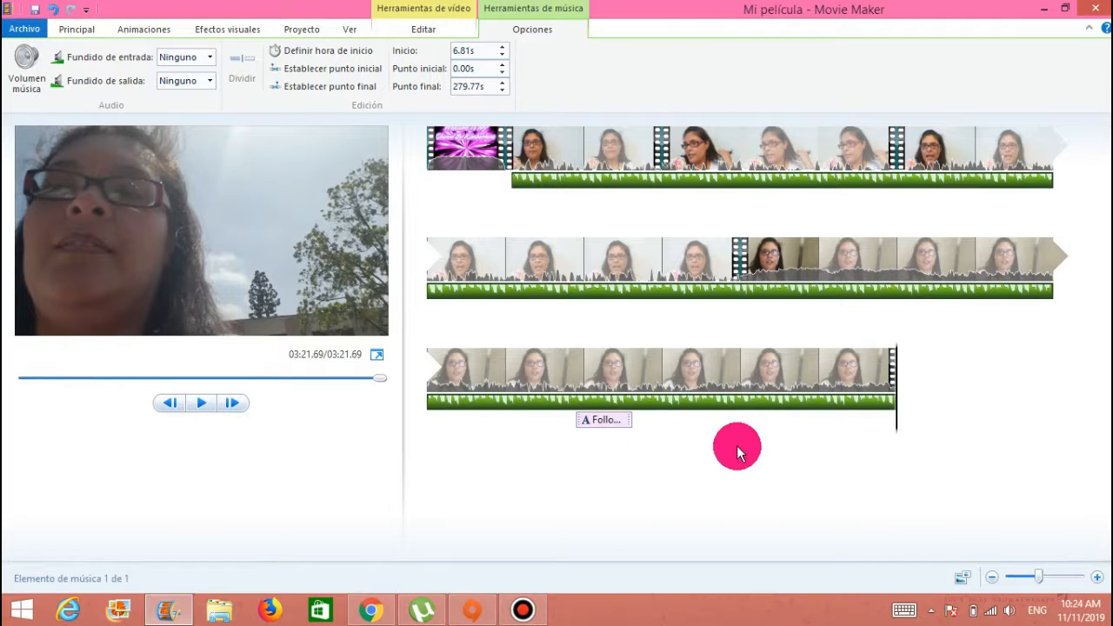
left_click(424, 31)
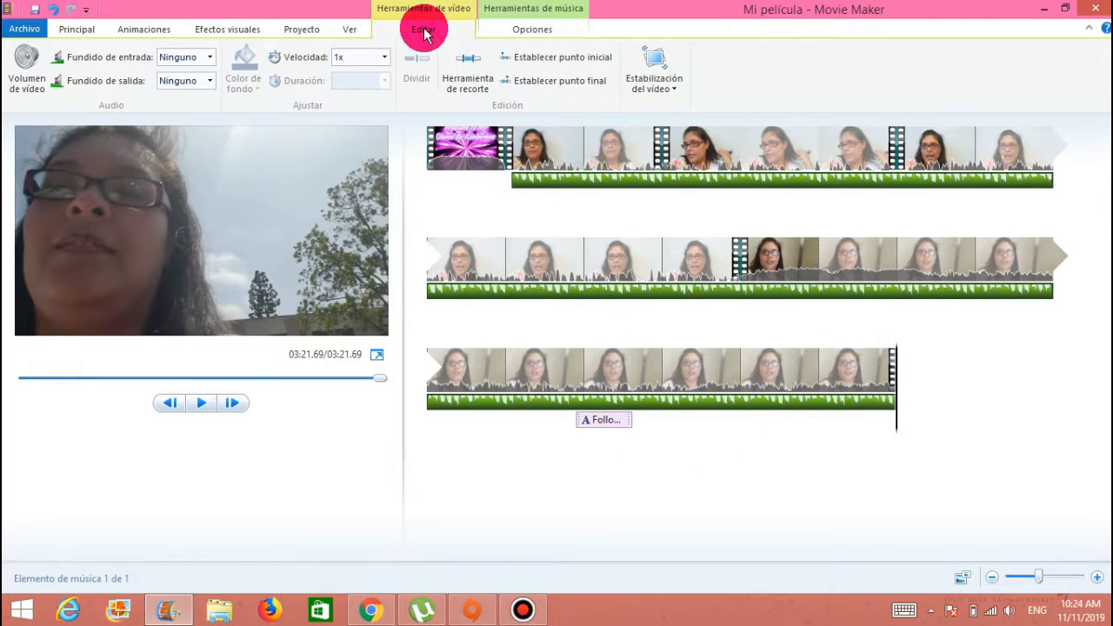
left_click(82, 29)
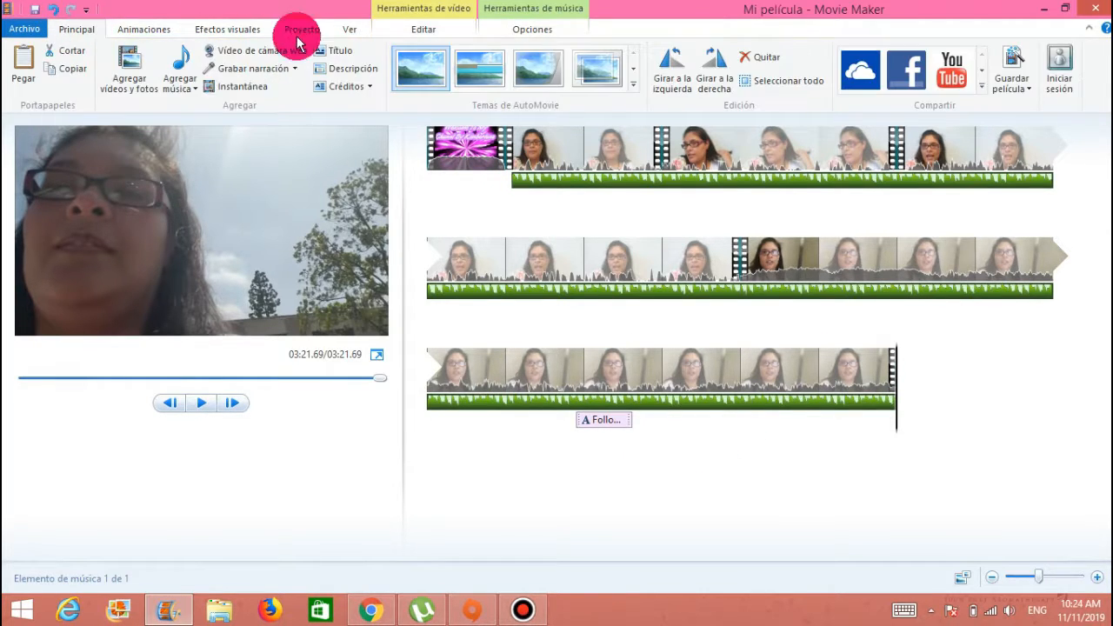
left_click(130, 66)
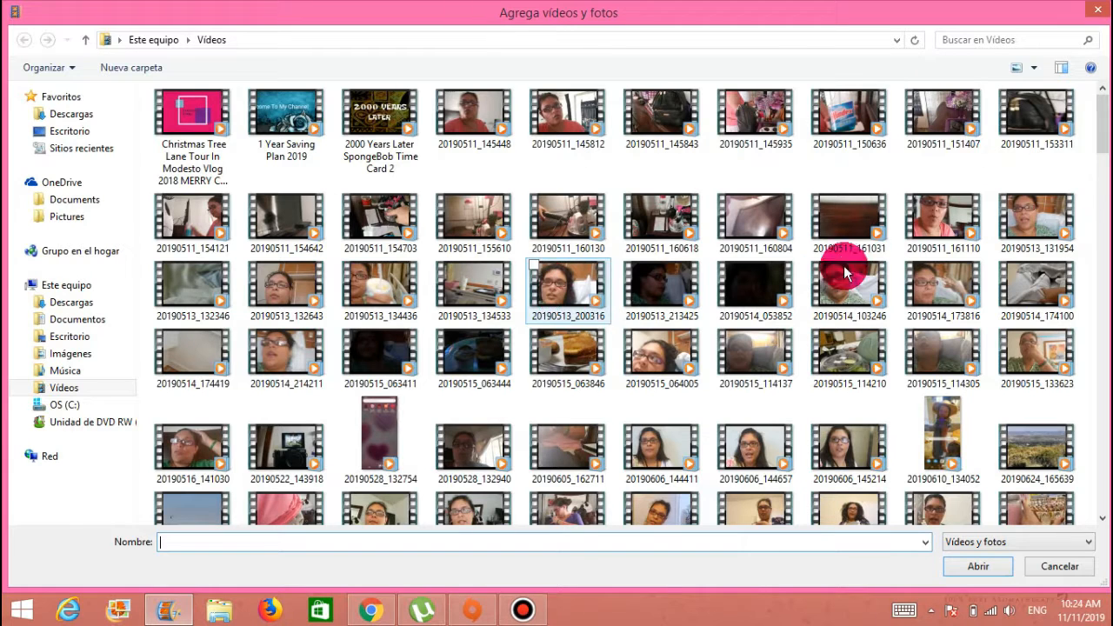
left_click(989, 41)
type("outro")
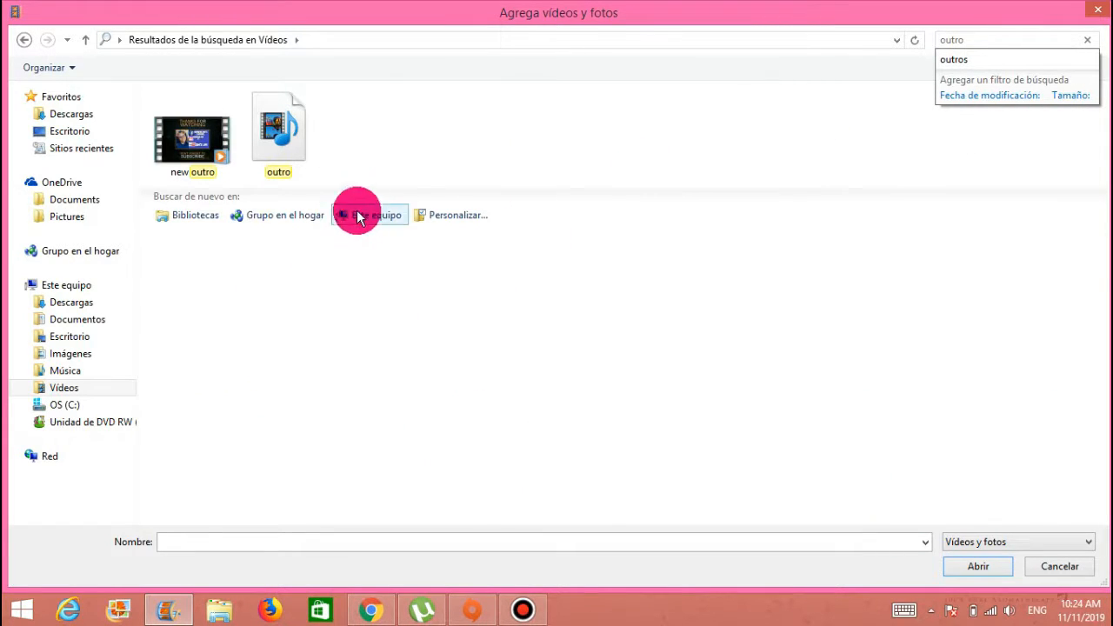
left_click(468, 274)
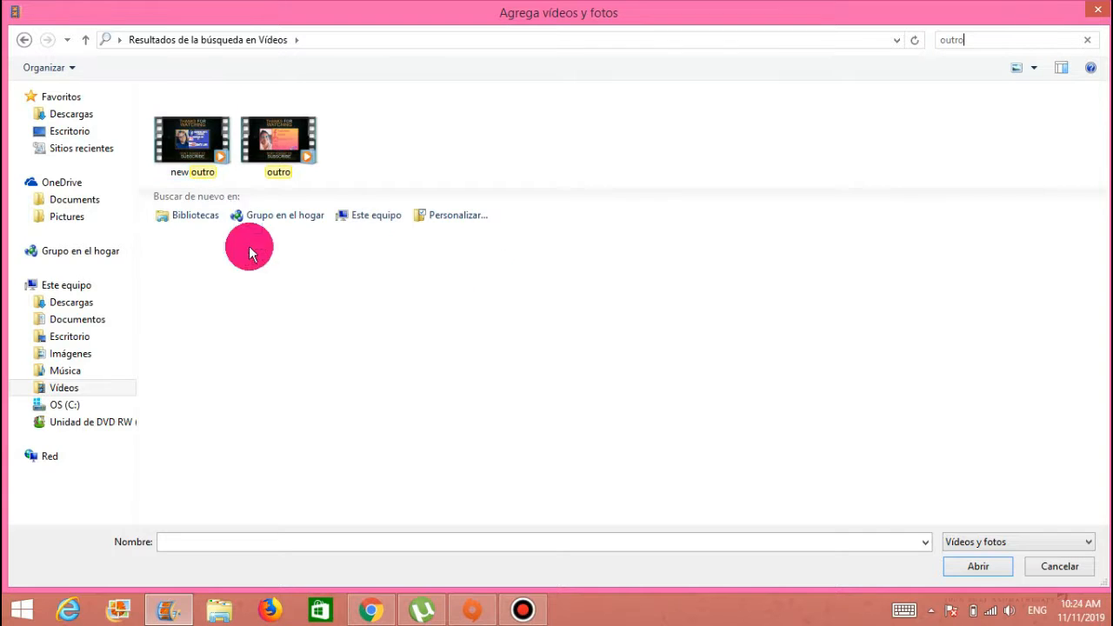
left_click(209, 139)
left_click(972, 569)
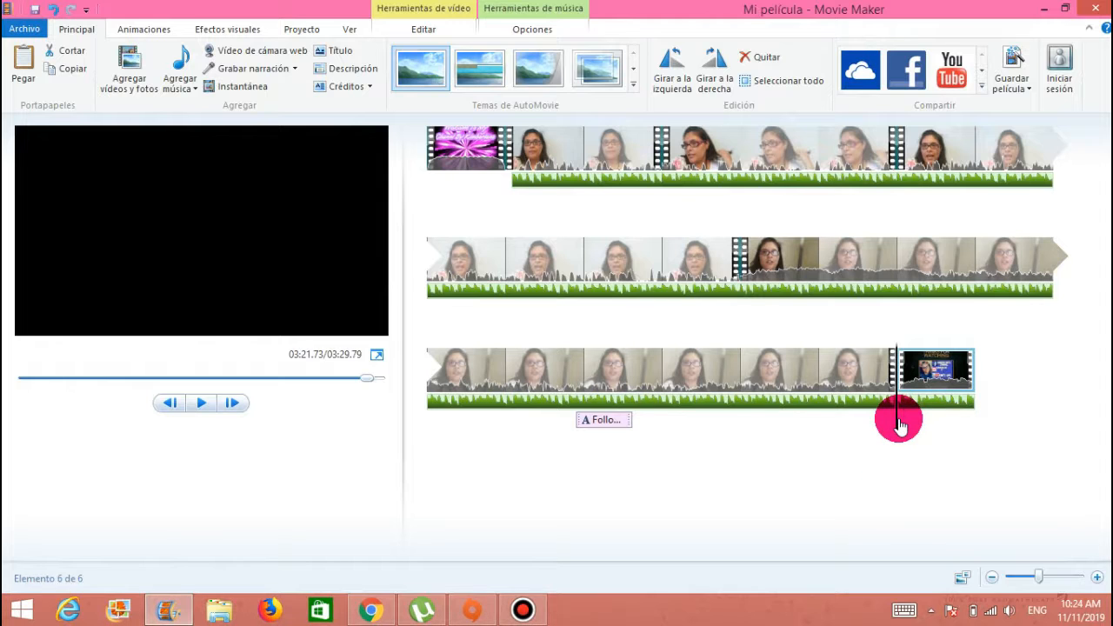
Try splitting the last vlog clip at about 03:21.10, just before the outro, and undo the split.
mouse_move(895, 426)
left_mouse_down()
mouse_move(883, 425)
mouse_move(898, 426)
left_mouse_up()
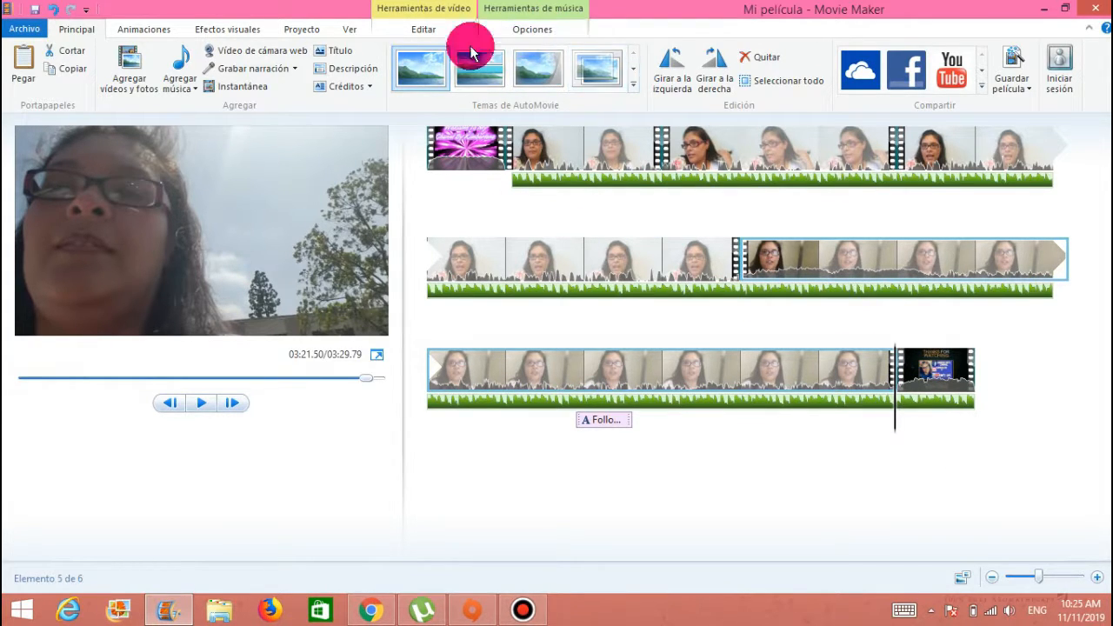
left_click(424, 30)
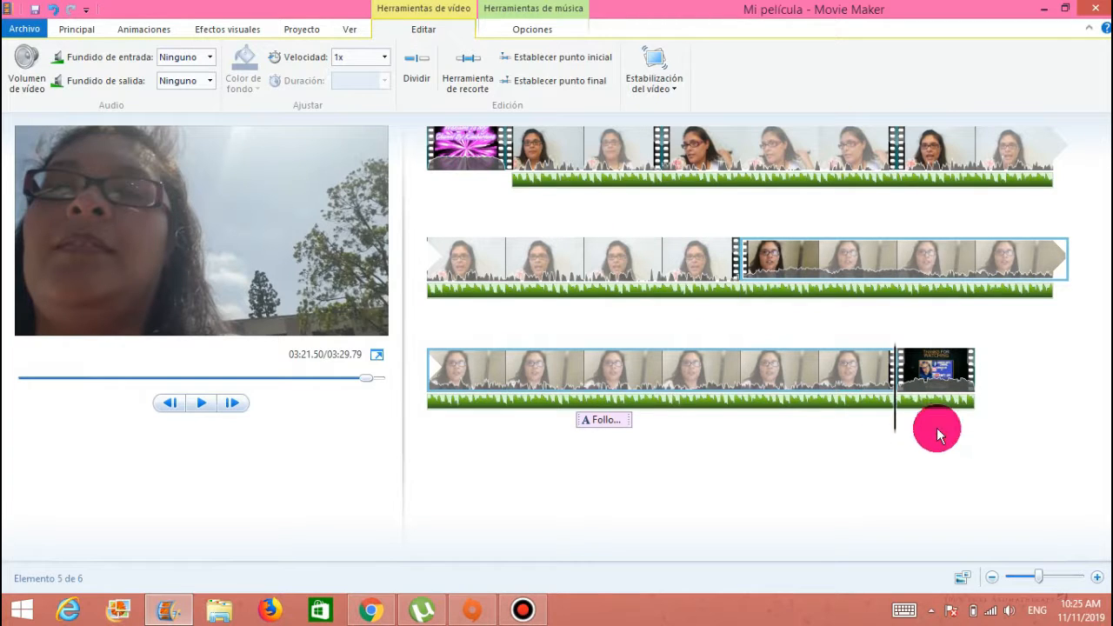
left_click(919, 404)
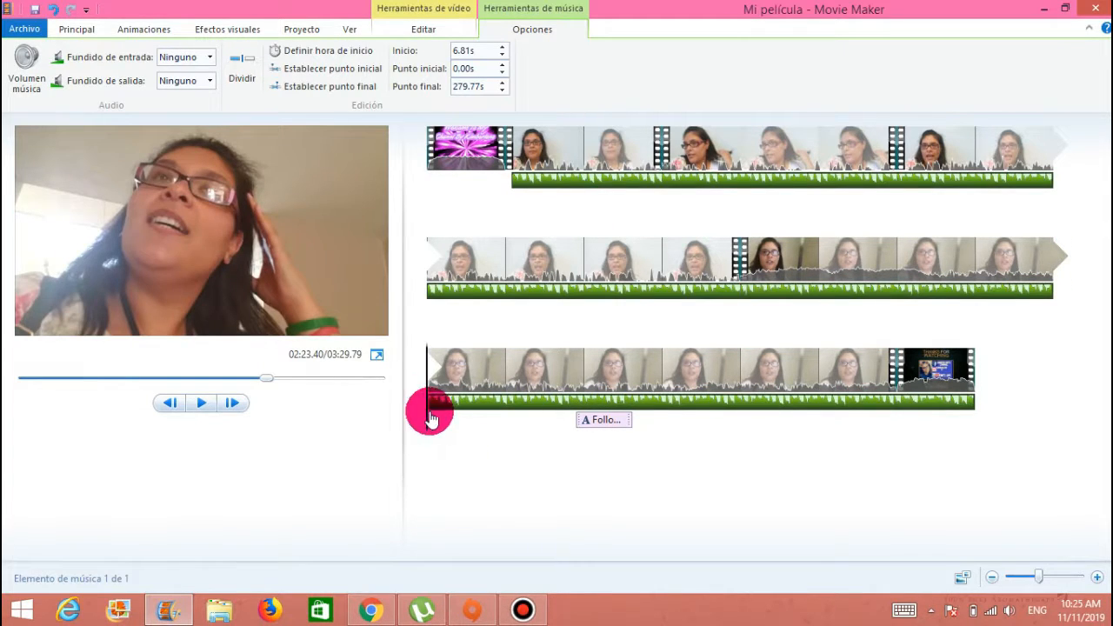
left_click(893, 387)
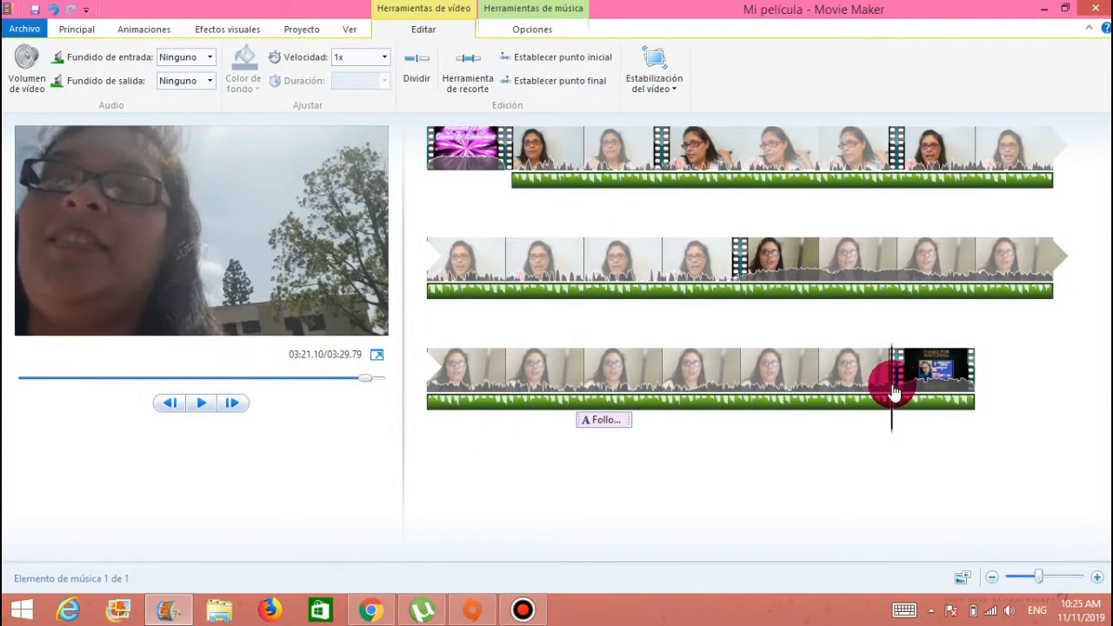
left_click(417, 80)
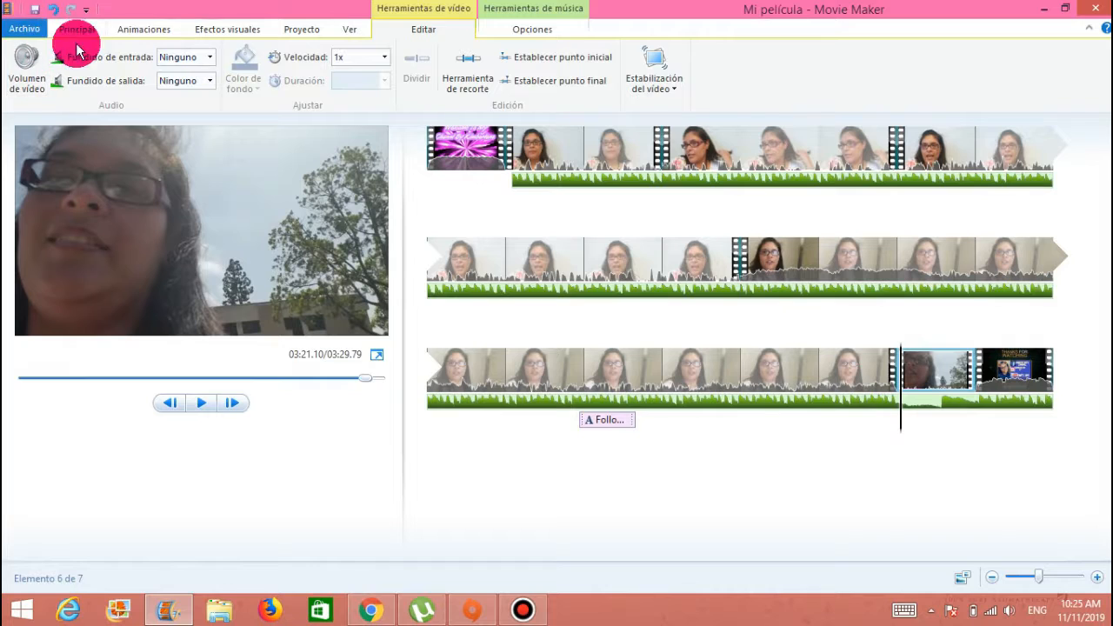
left_click(54, 11)
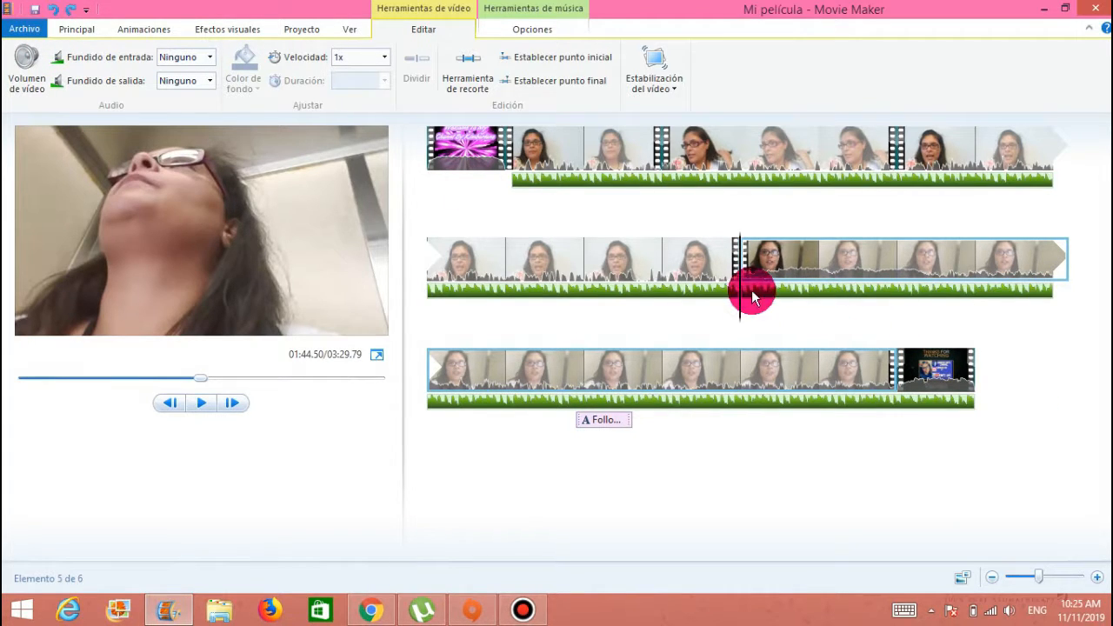
Split the music track at about 03:21.80, where the outro begins, and remove the piece under the outro.
left_click(912, 417)
left_click(891, 409)
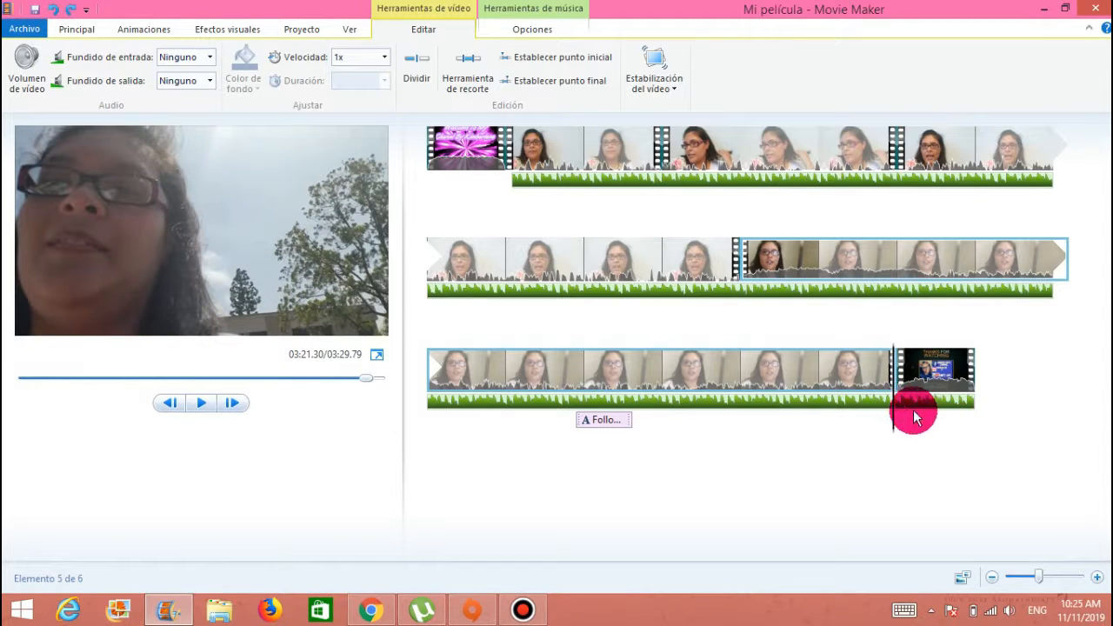
left_click(915, 407)
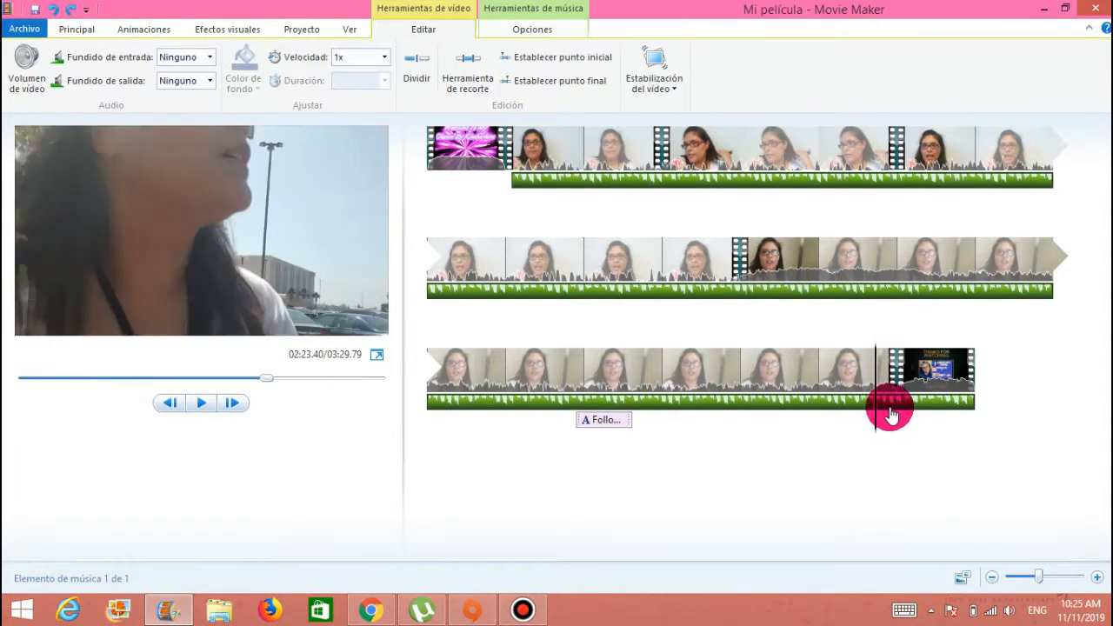
left_click(898, 409)
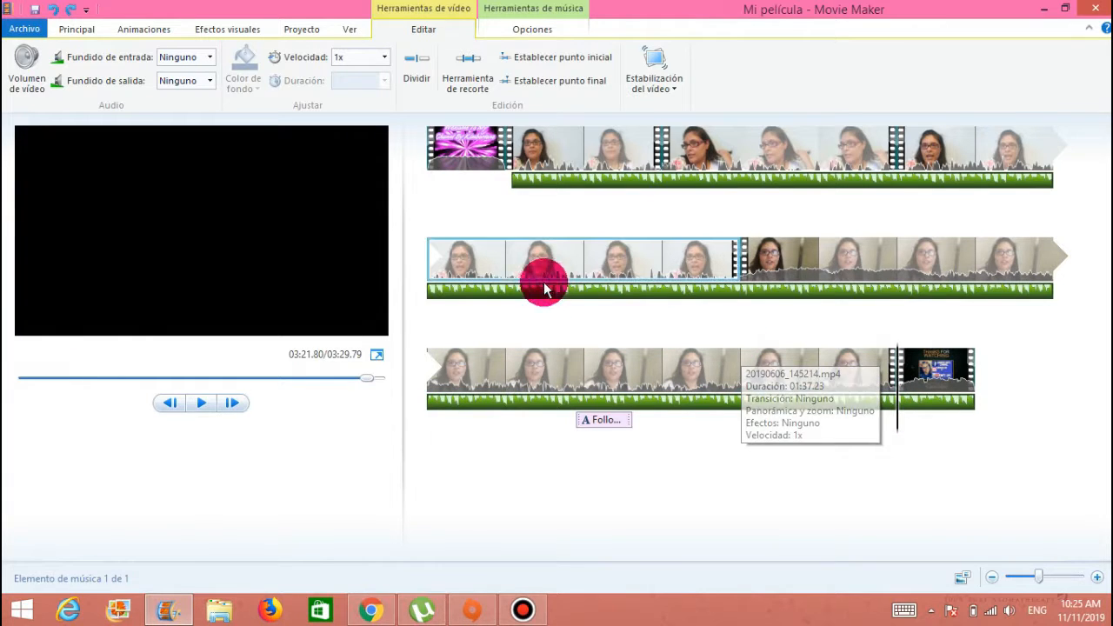
left_click(509, 26)
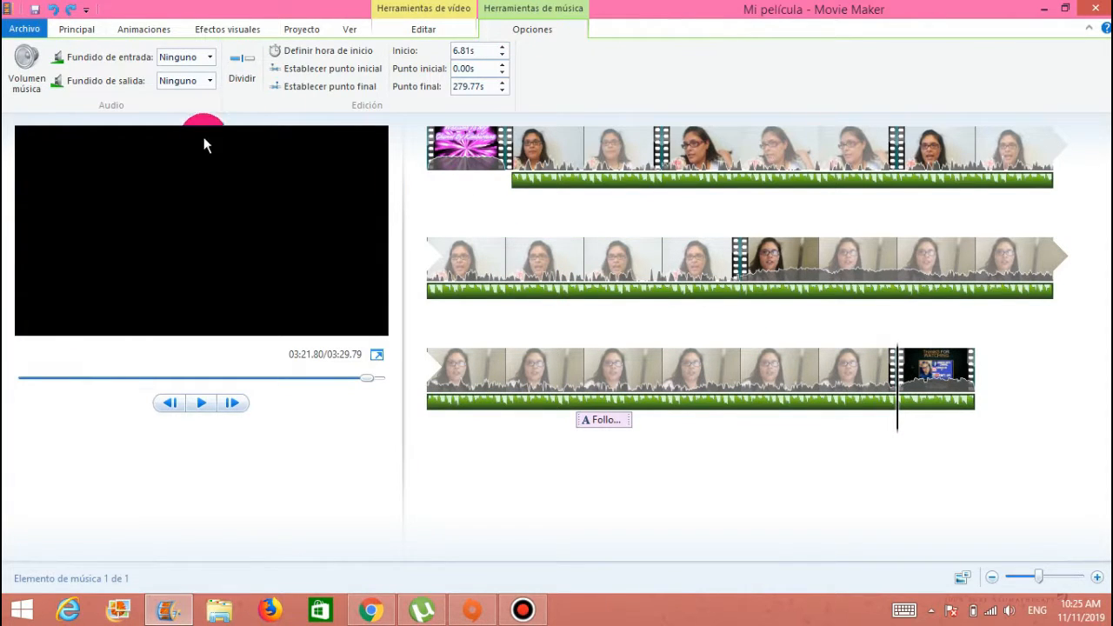
left_click(242, 80)
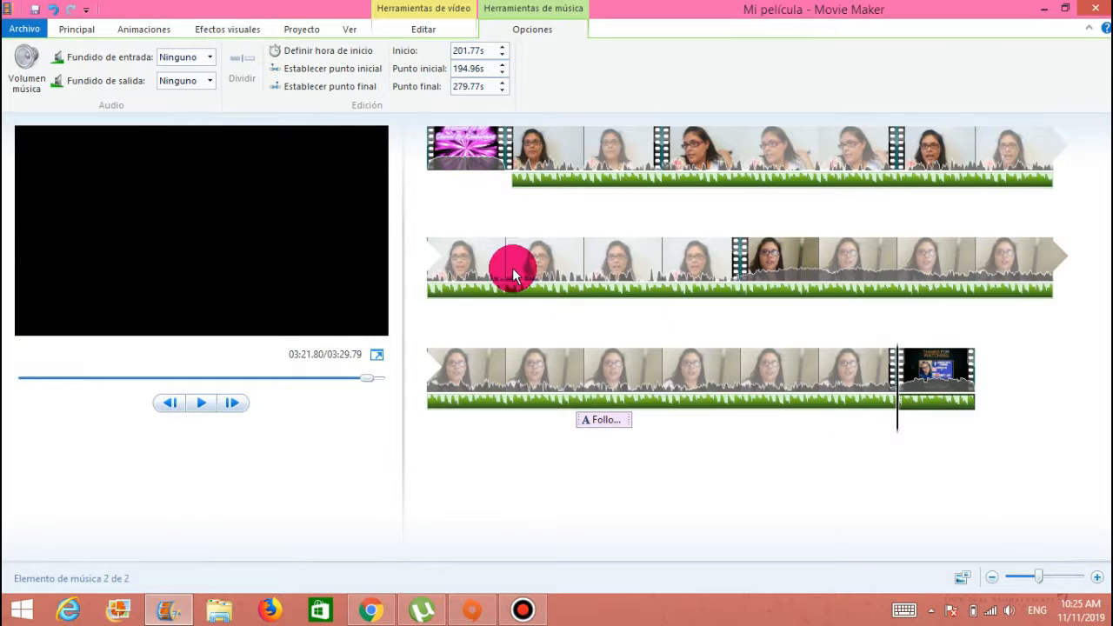
right_click(933, 406)
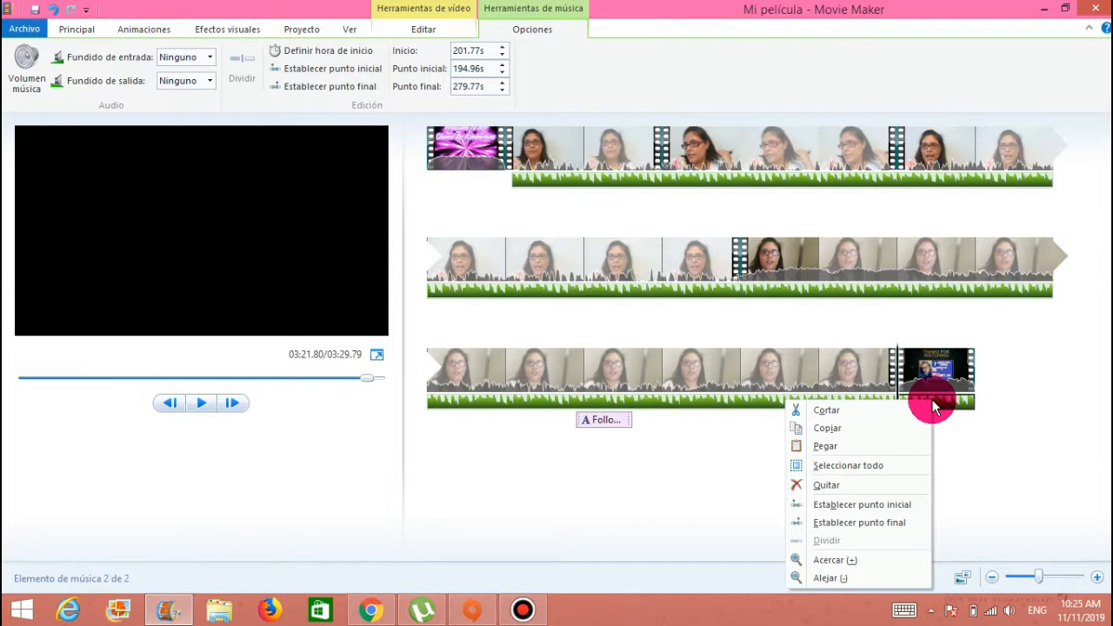
left_click(855, 492)
Play the outro from about 03:21.77 to check it without the background music.
left_click(878, 421)
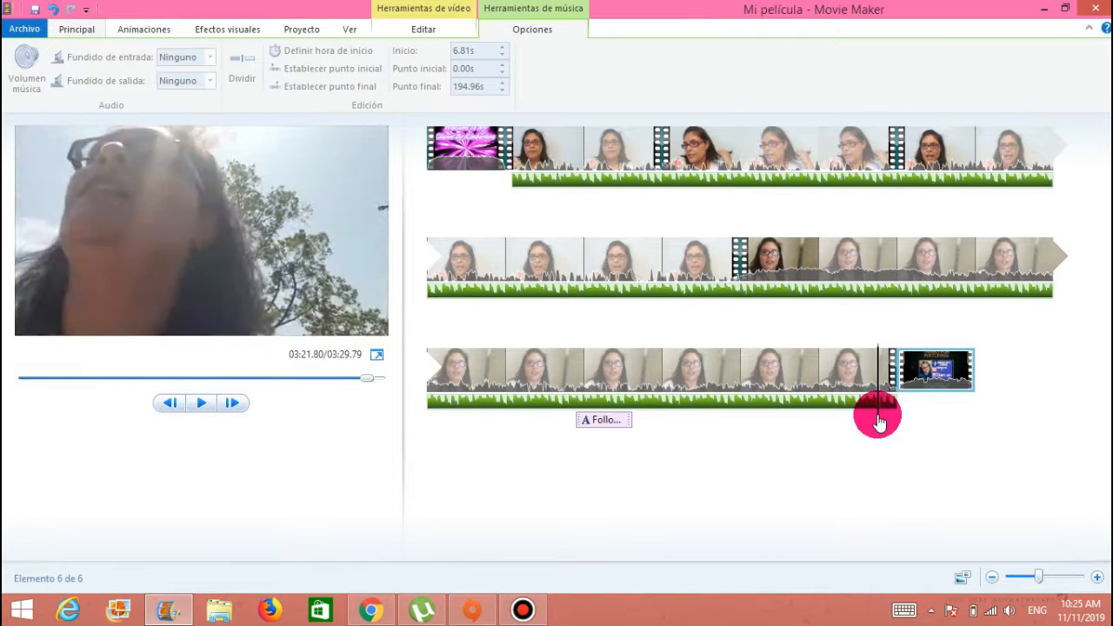
left_click(874, 421)
left_click(201, 403)
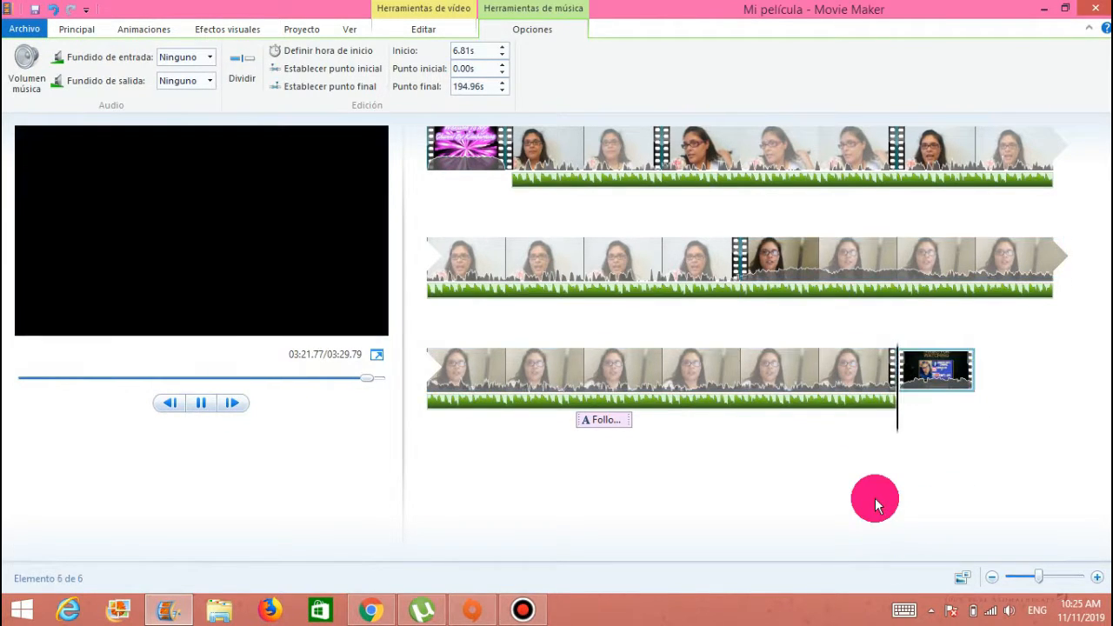
left_click(202, 405)
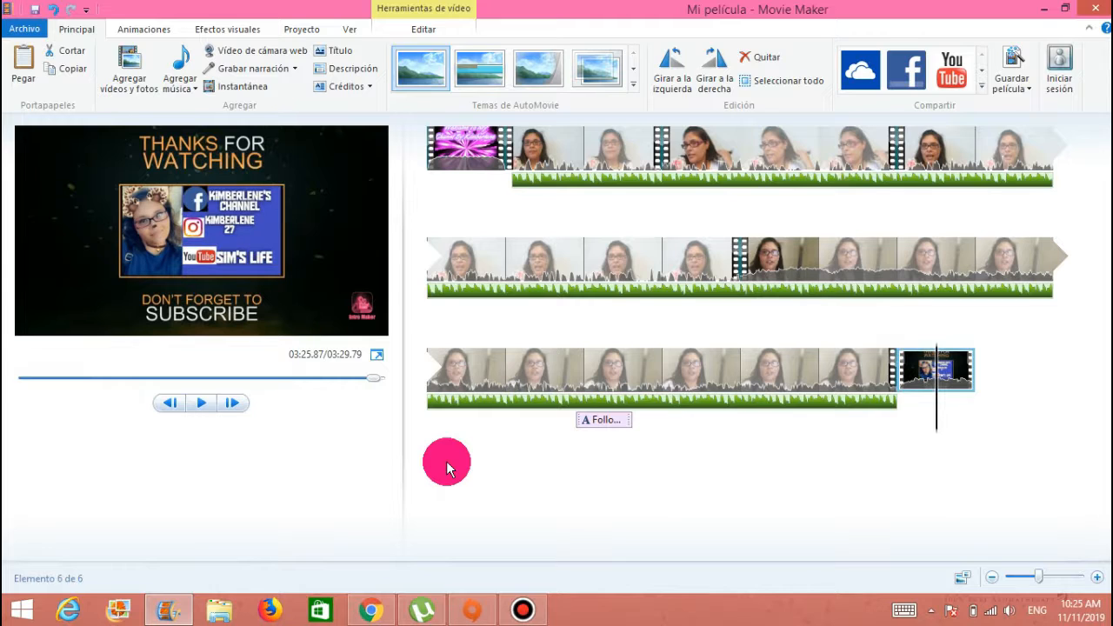
Move the playhead to the first vlog clip and review the animation, visual effects, project, view and editing options available for it.
left_click(260, 76)
left_click(509, 155)
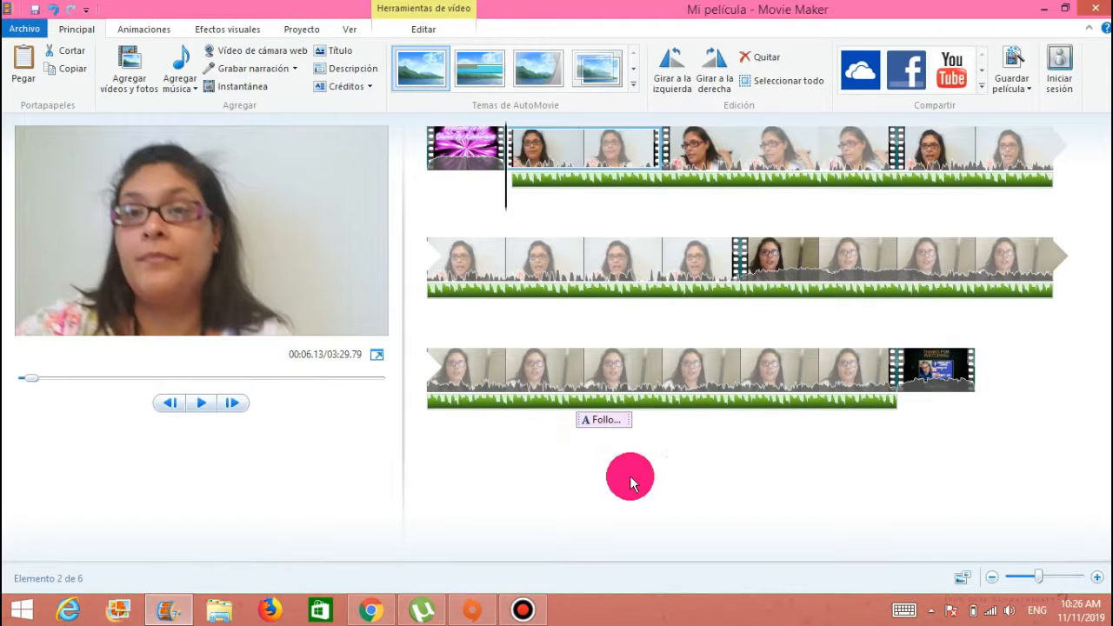
left_click(135, 31)
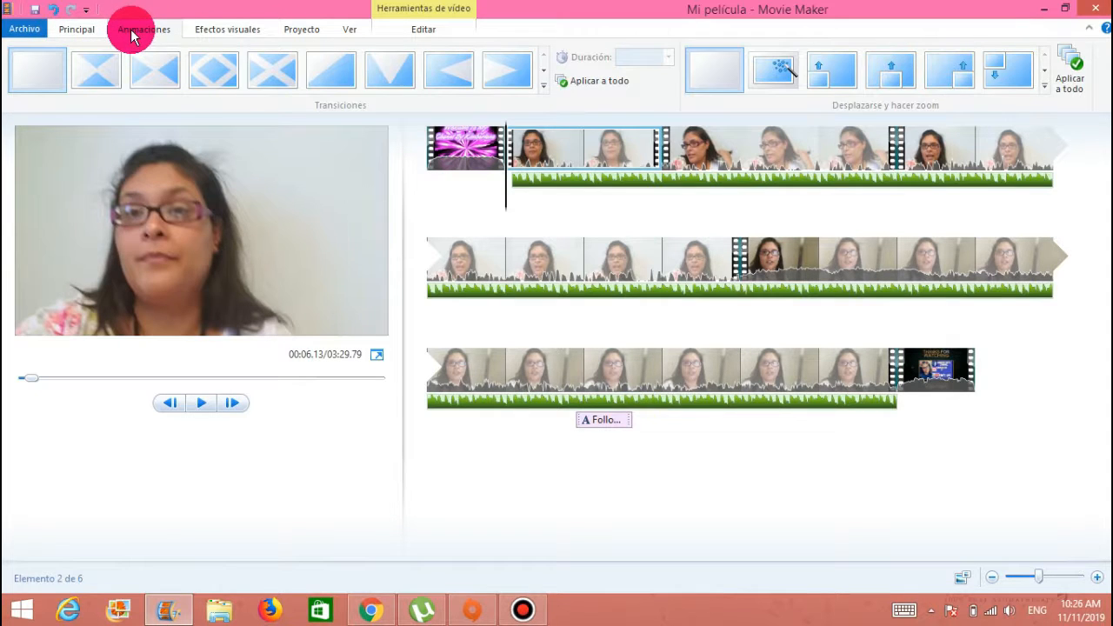
left_click(209, 35)
left_click(304, 32)
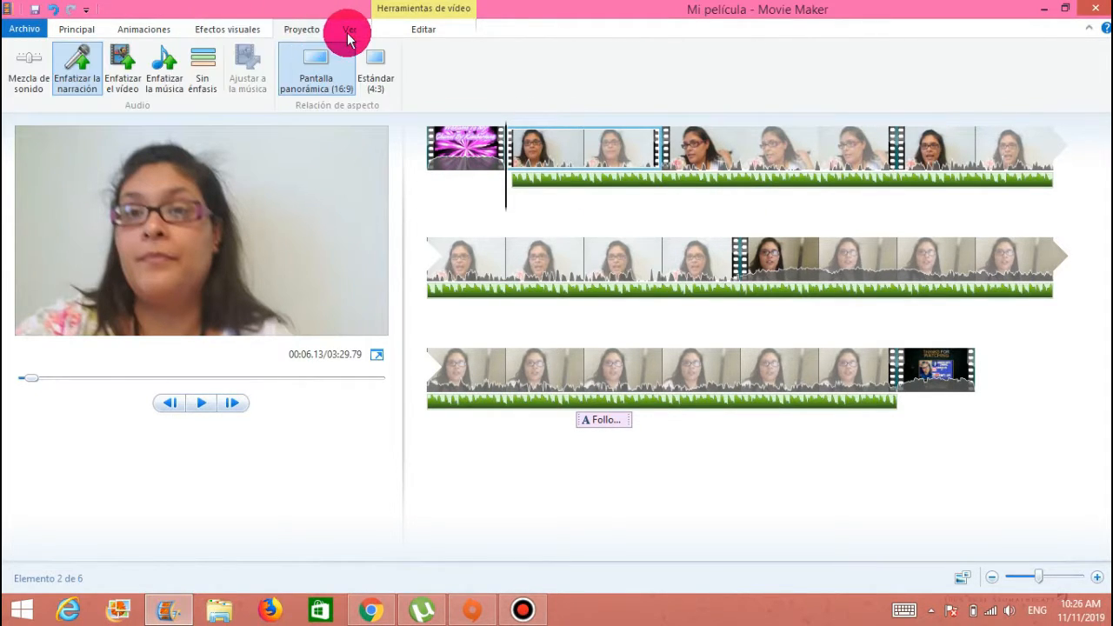
left_click(350, 33)
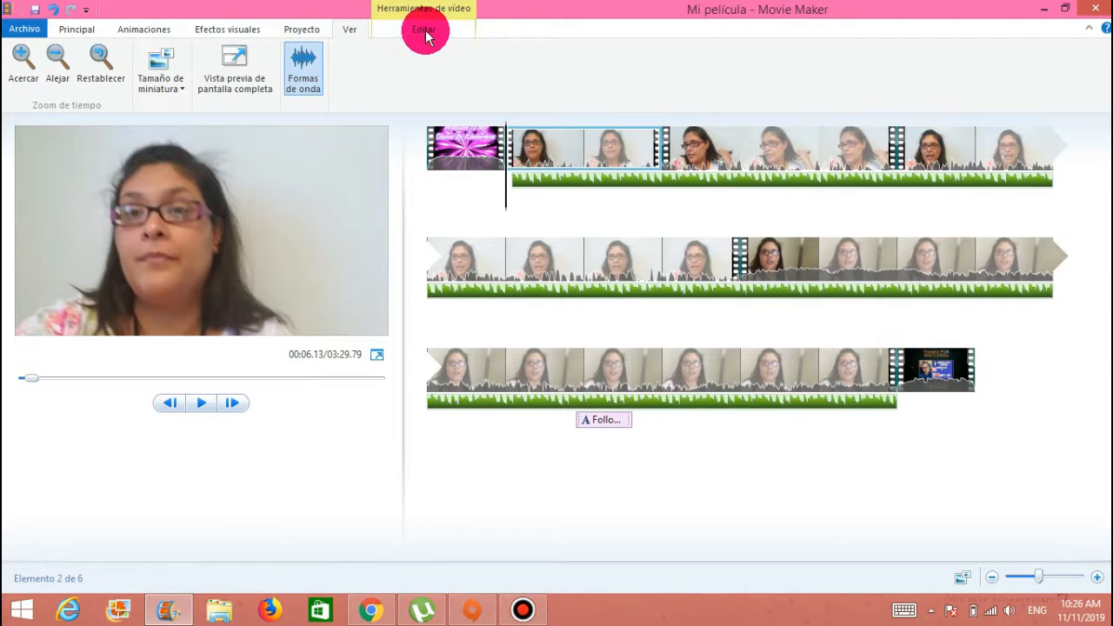
left_click(422, 29)
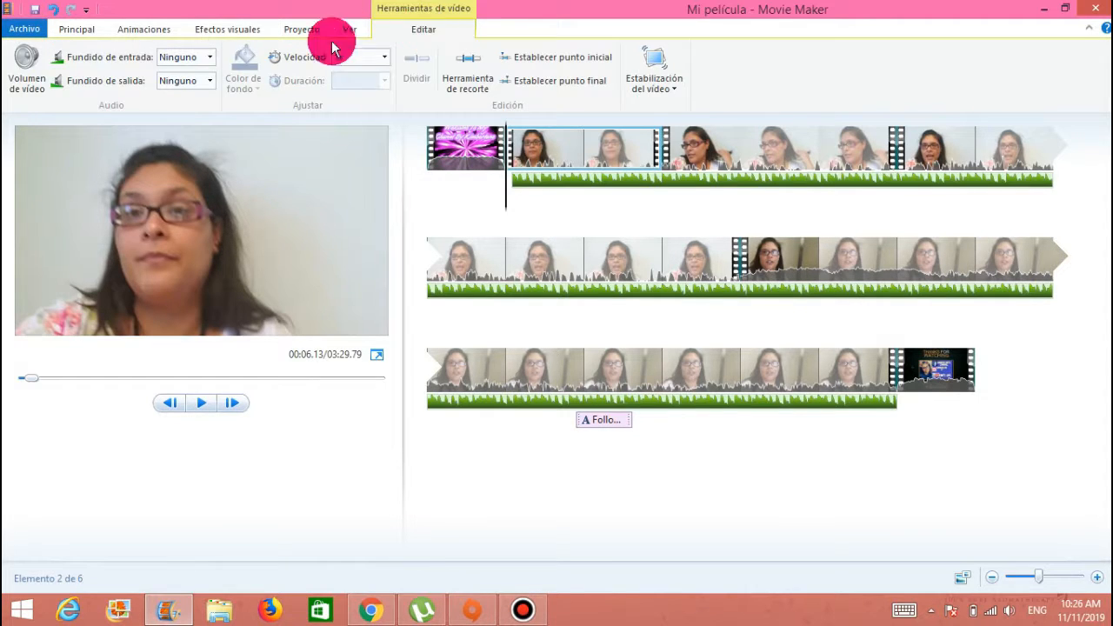
left_click(89, 33)
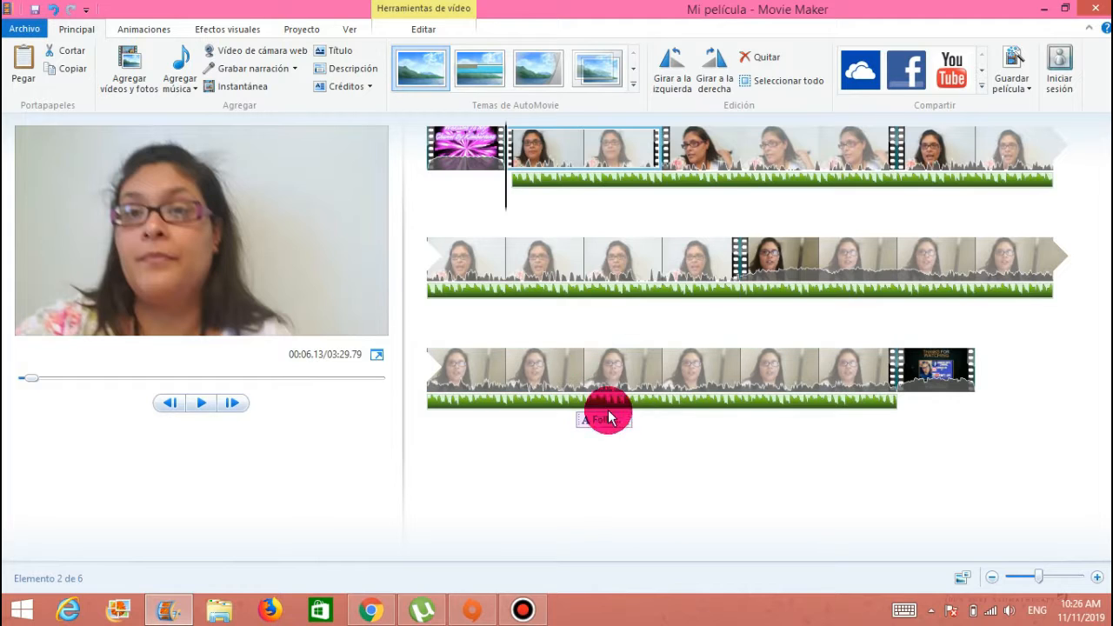
left_click(423, 31)
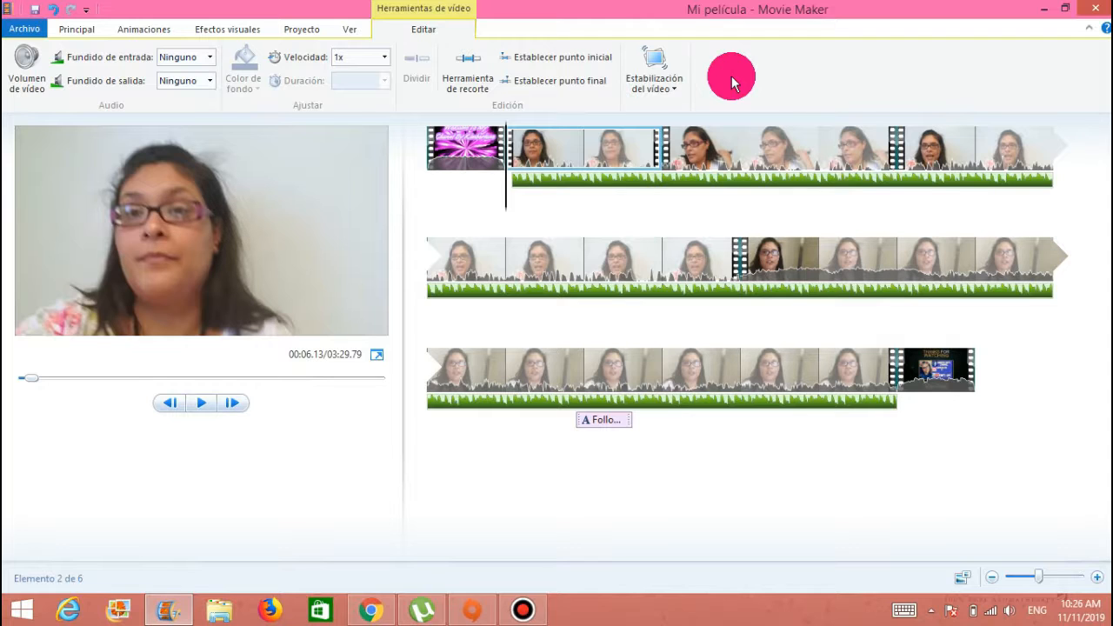
Examine the file name and video file type options for saving the movie, and cancel without saving.
left_click(76, 30)
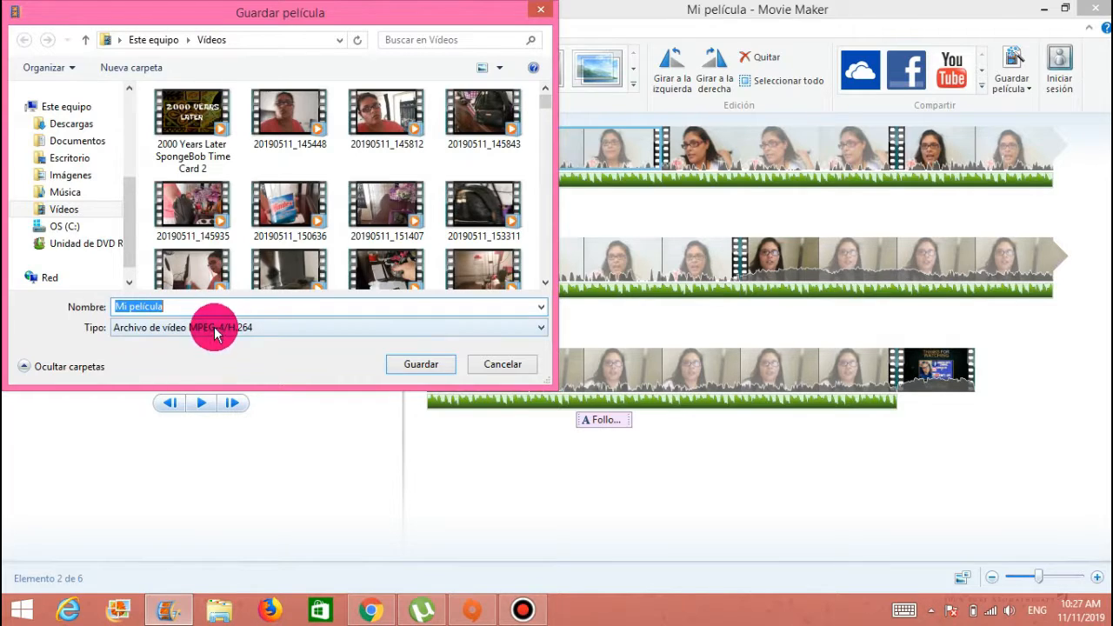
left_click(176, 329)
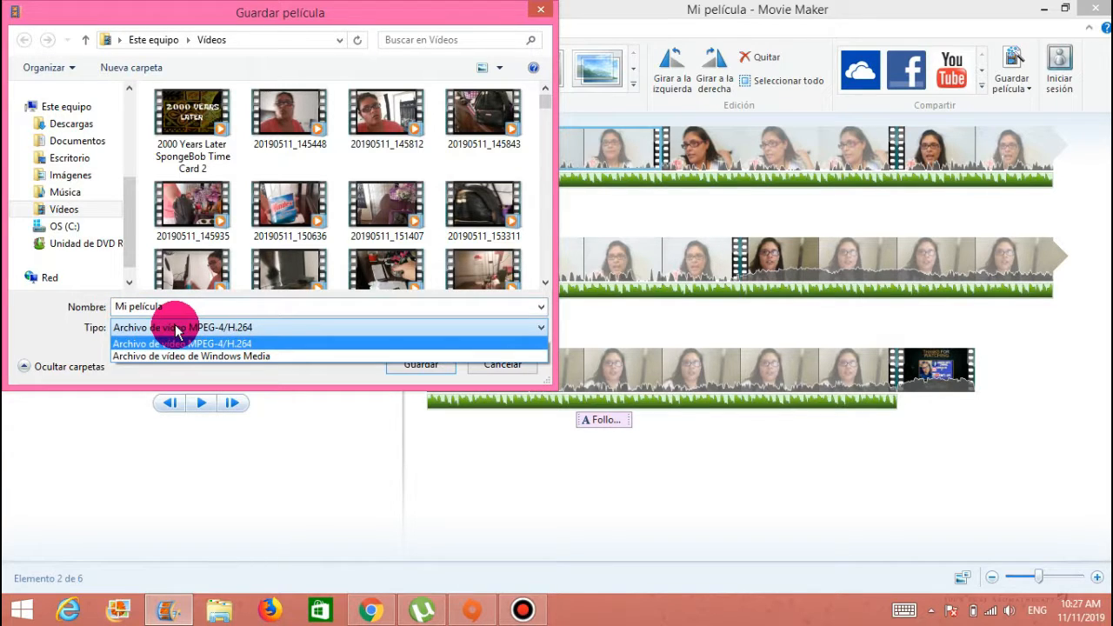
left_click(176, 329)
left_click(177, 330)
left_click(178, 332)
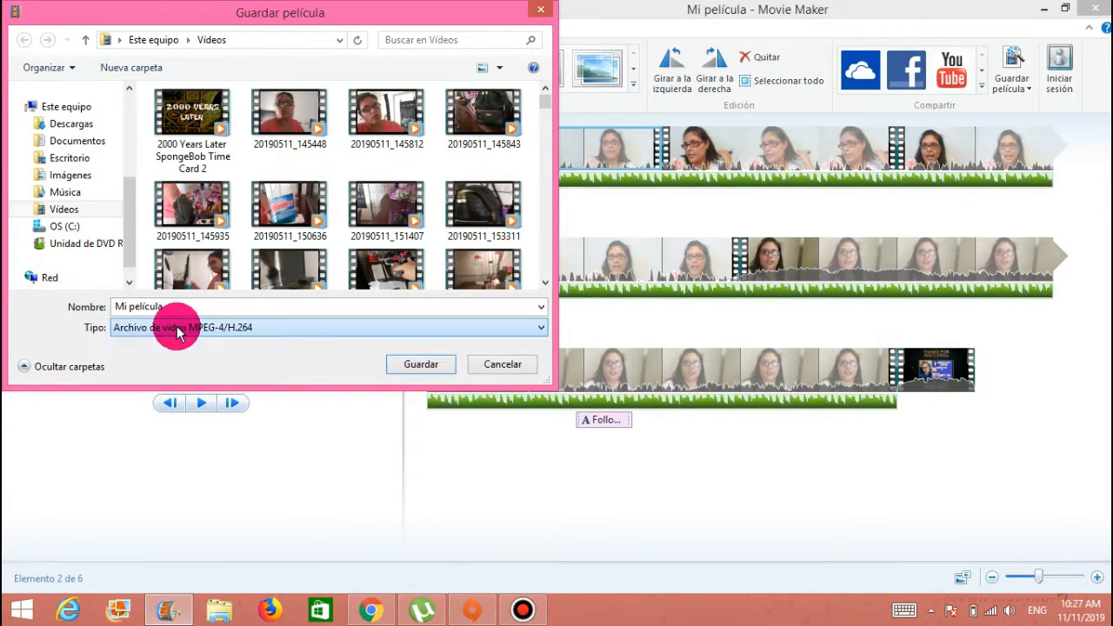
left_click(156, 311)
left_click(426, 365)
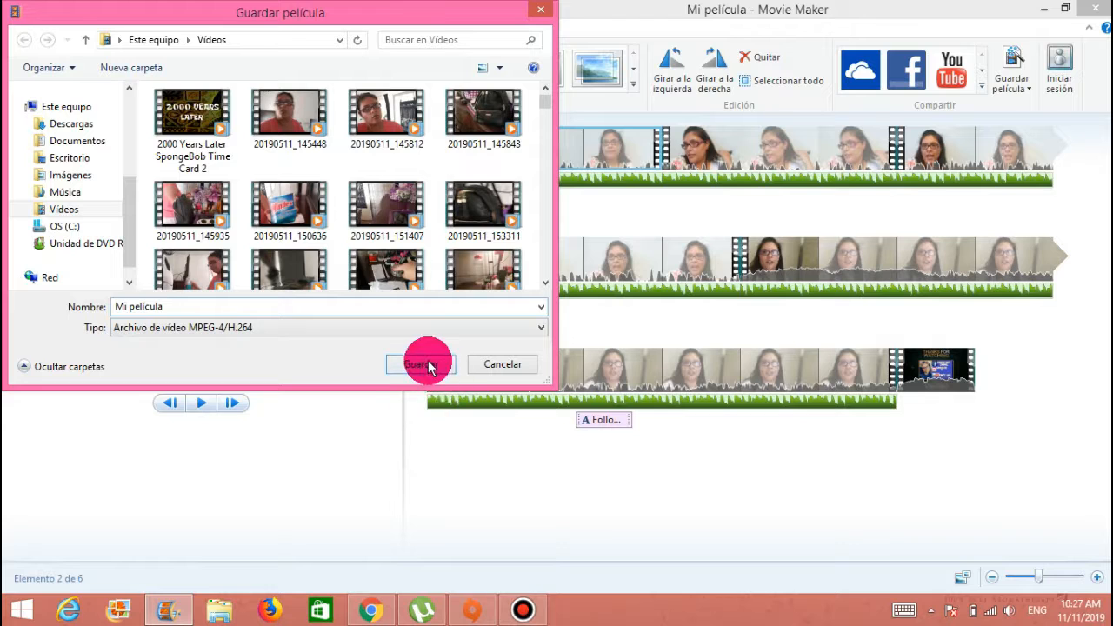
left_click(496, 365)
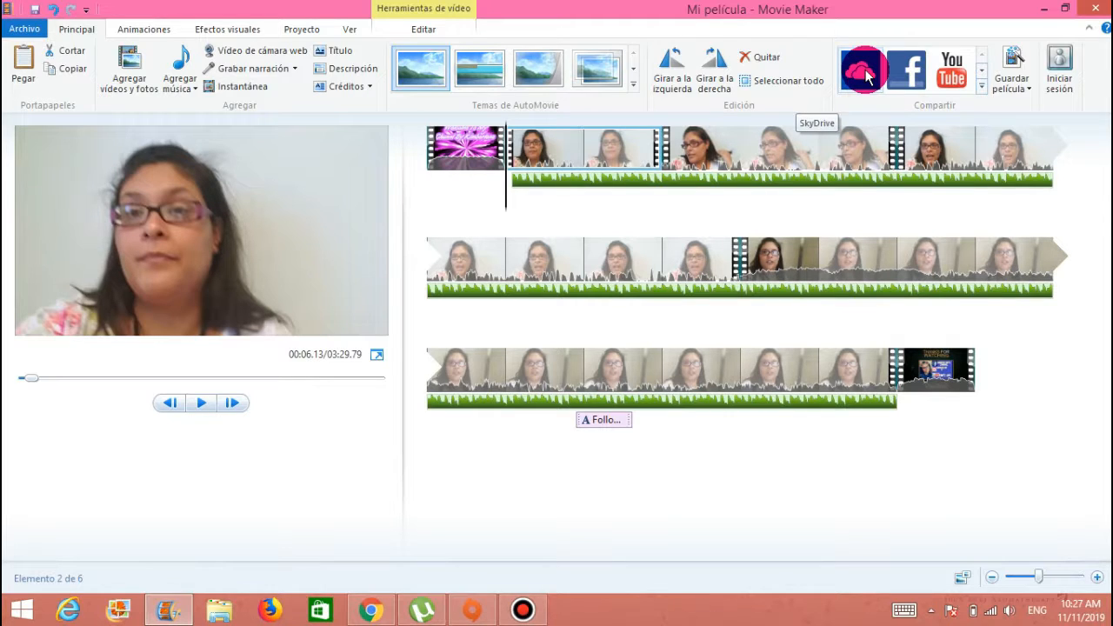
Browse the web publishing services, try to publish the movie to YouTube at 1280 x 720, and close the Microsoft account sign-in.
left_click(986, 73)
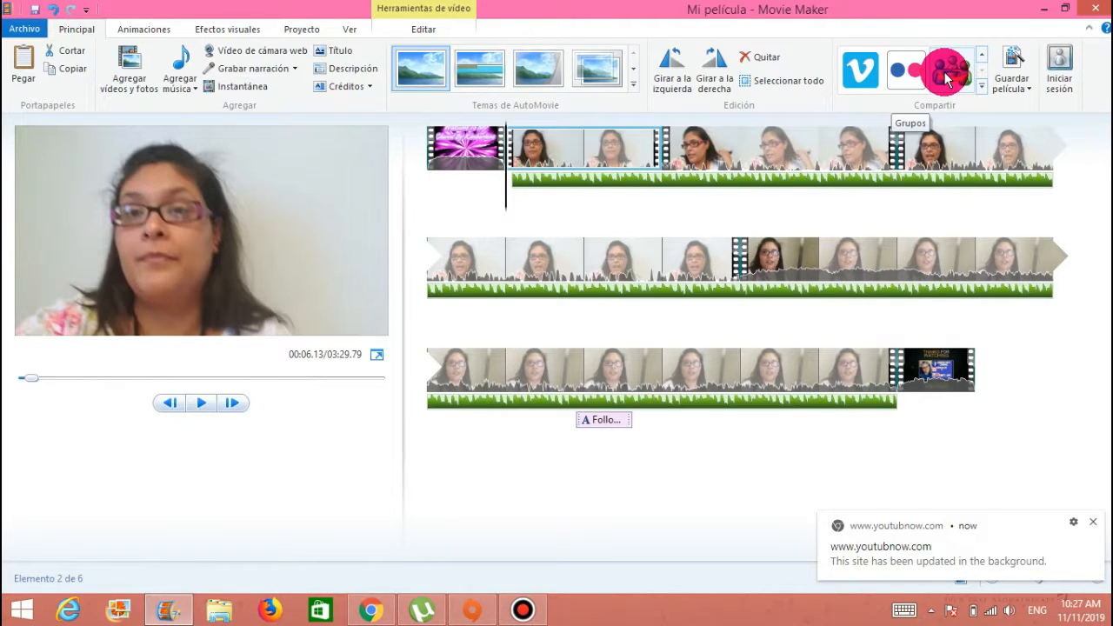
left_click(982, 86)
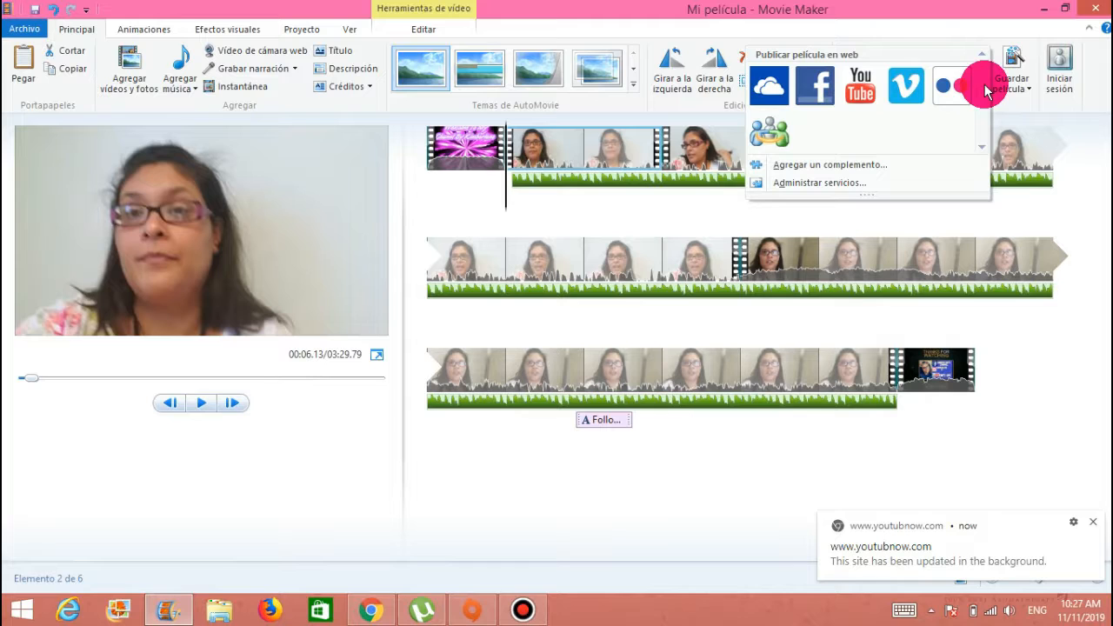
left_click(862, 87)
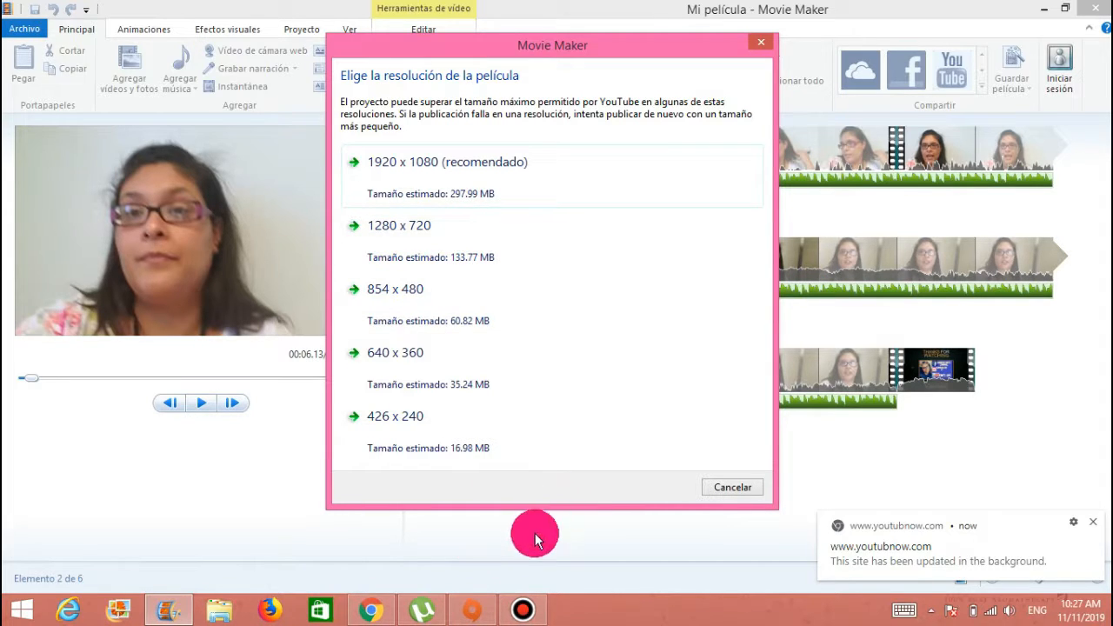
left_click(435, 247)
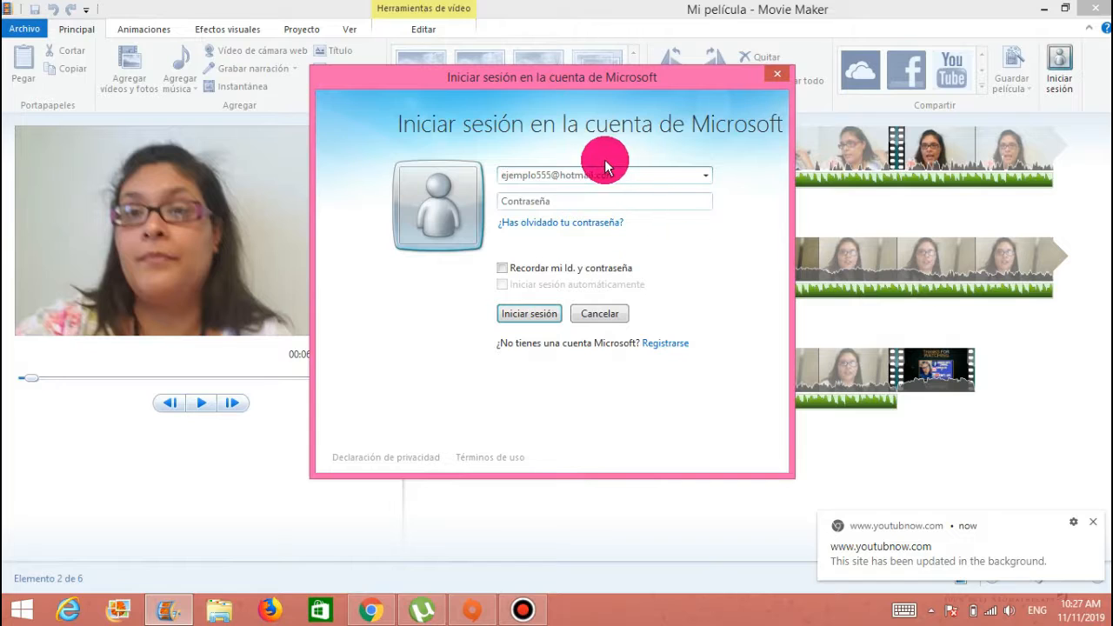
left_click(785, 71)
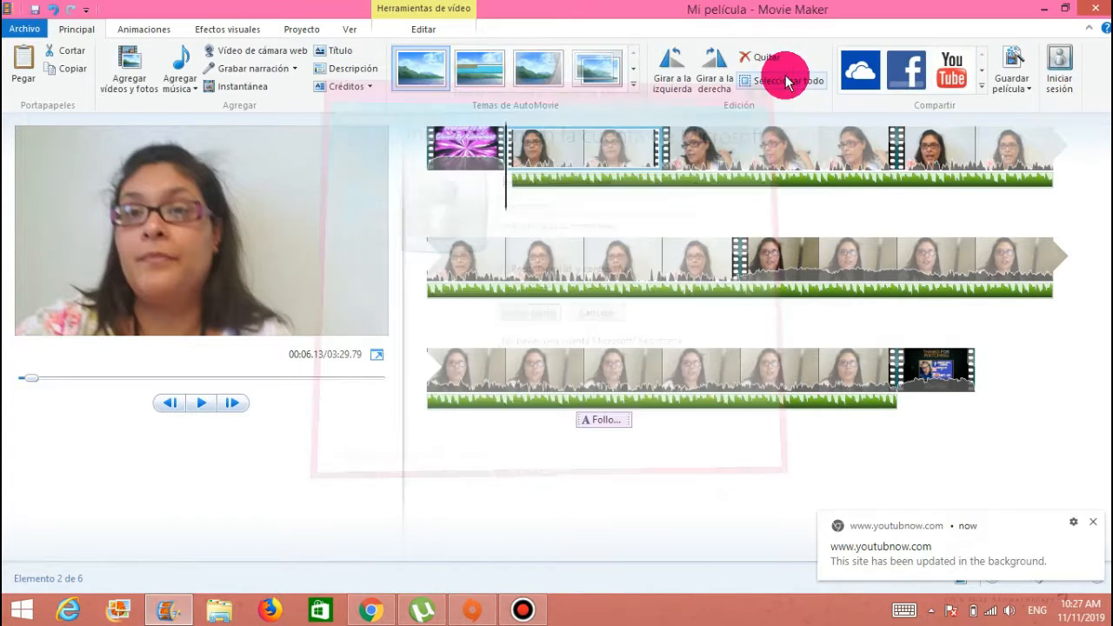
Return the playhead to the start of the movie and dismiss the website notifications.
left_click(1094, 523)
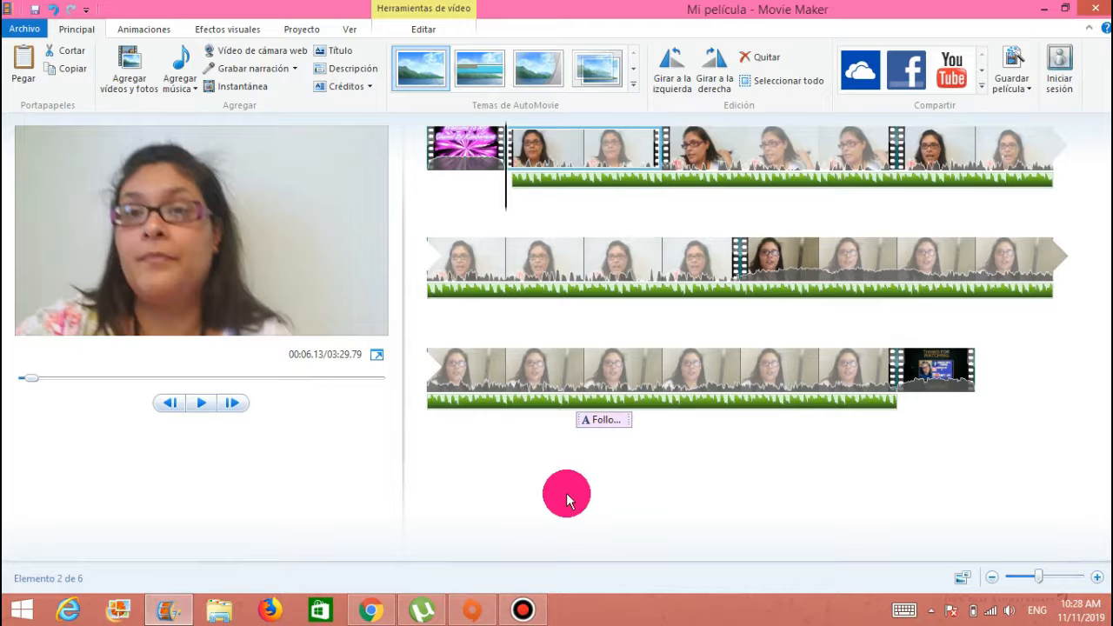
left_click_drag(508, 183, 398, 157)
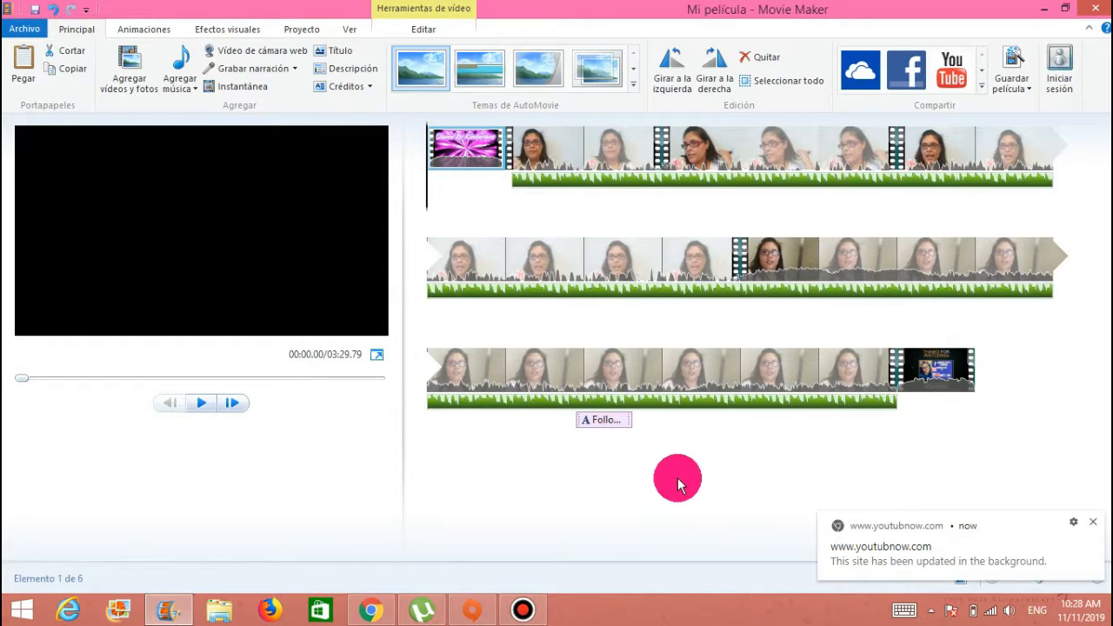
left_click(1091, 521)
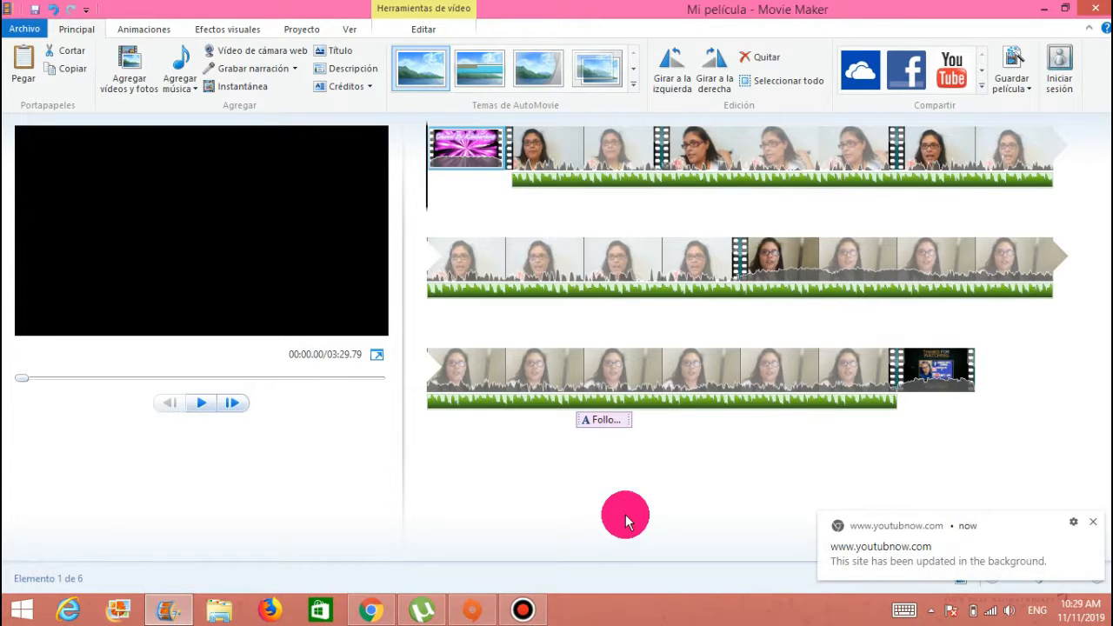
left_click(1093, 521)
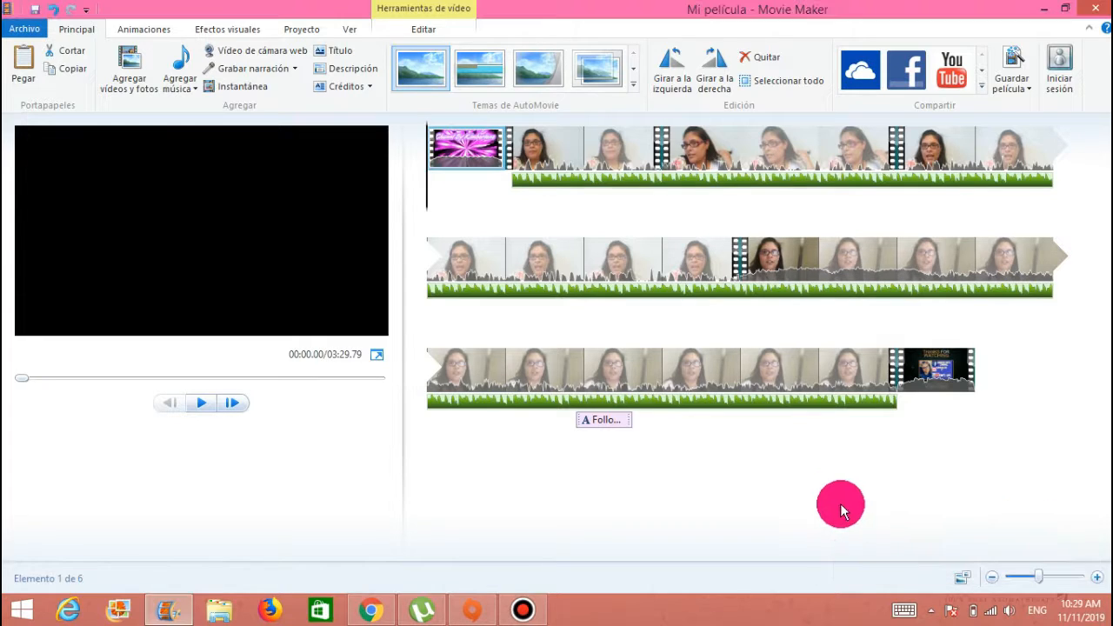